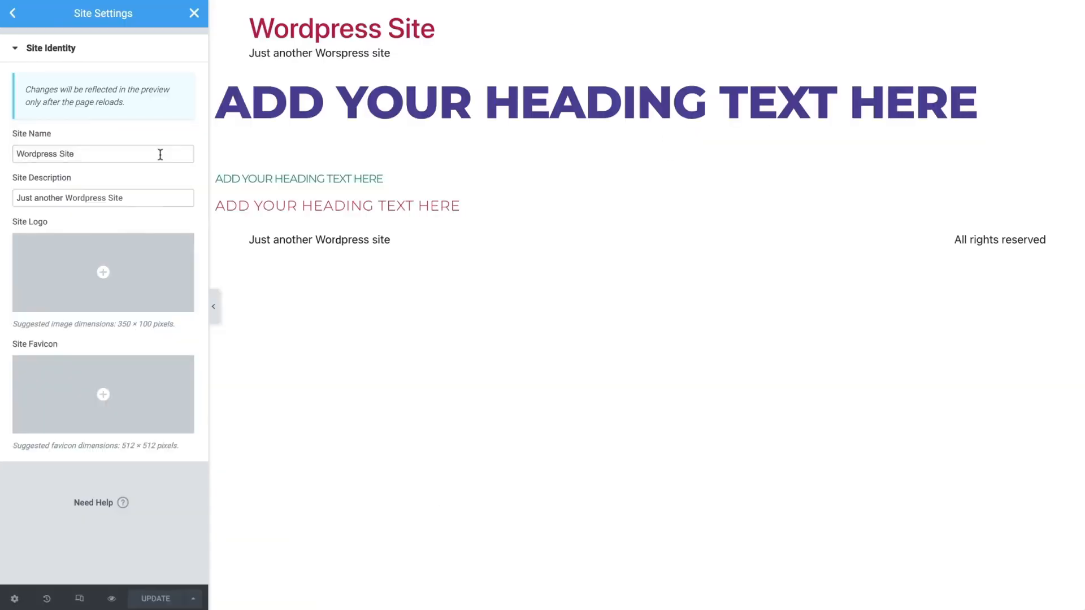
Set the site name to "Simaya" and the site description to "Fresh Vegan Restaurant"
triple_click(160, 154)
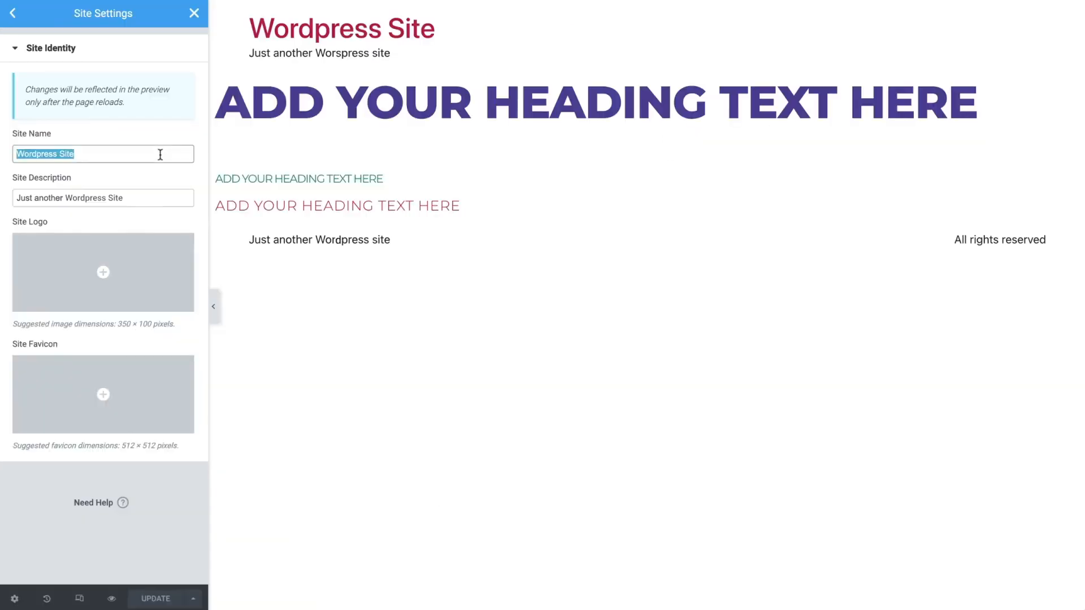
type("Simaya")
triple_click(170, 197)
type("Fresh Vegan Restaurant")
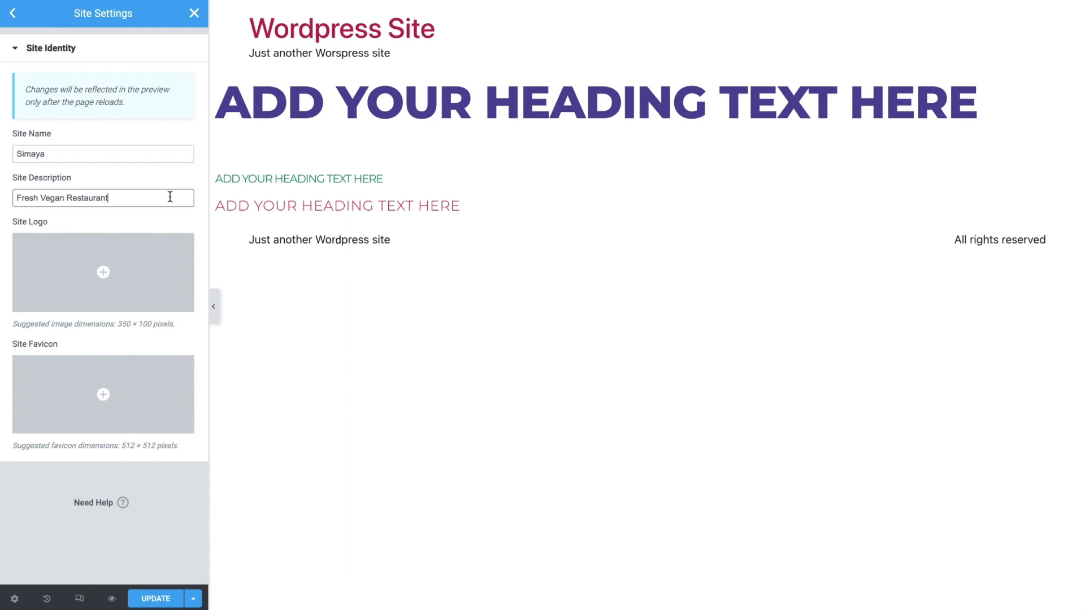
Upload simaya-logo.png from the Website-RES folder as the site logo, with the description "Simaya Logo"
left_click(151, 260)
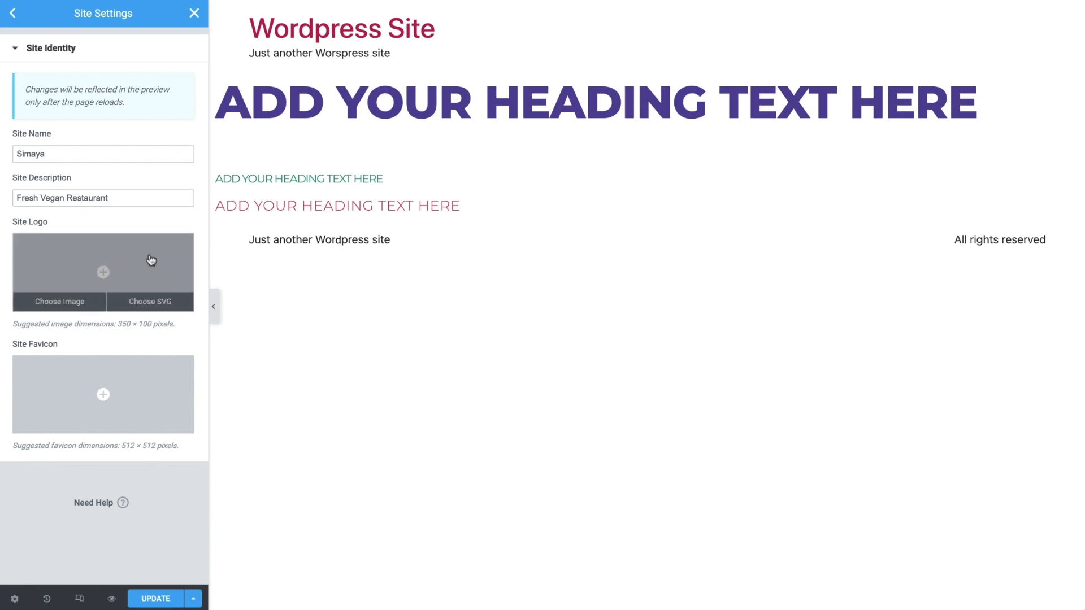
left_click(151, 260)
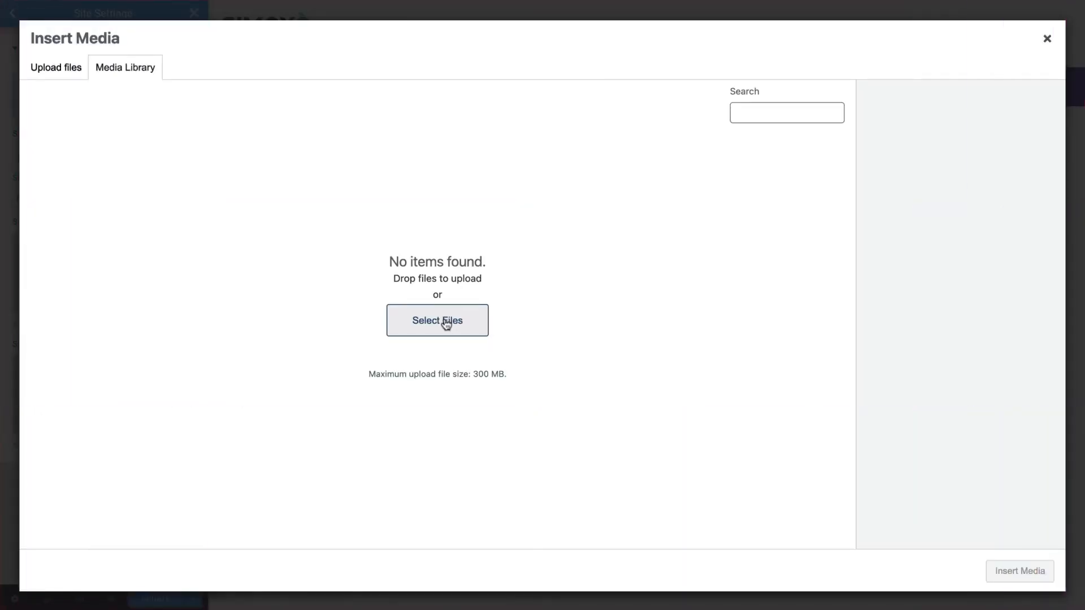
left_click(446, 322)
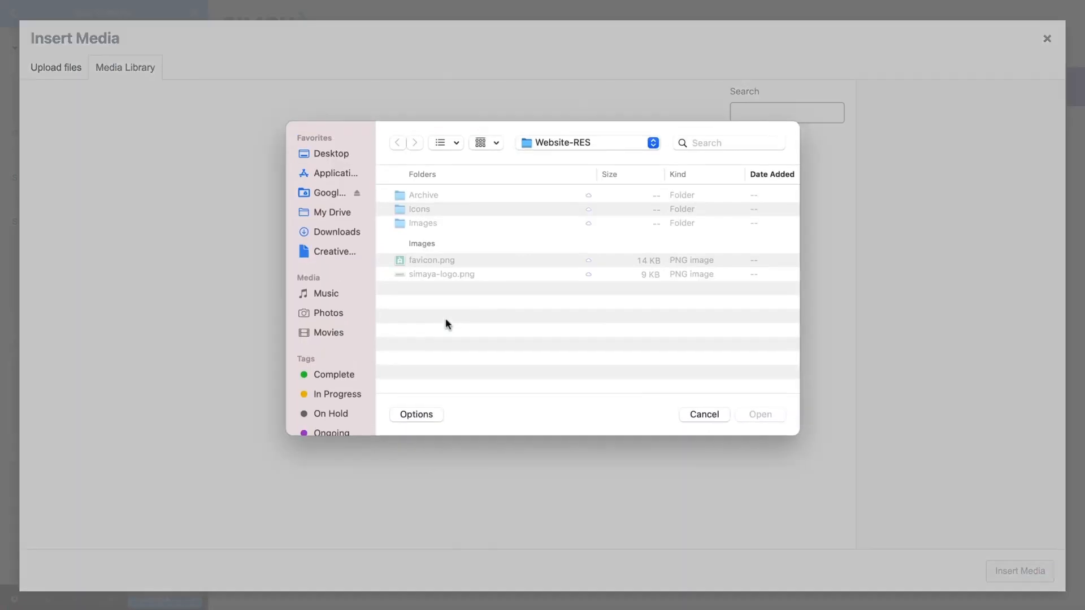
left_click(498, 275)
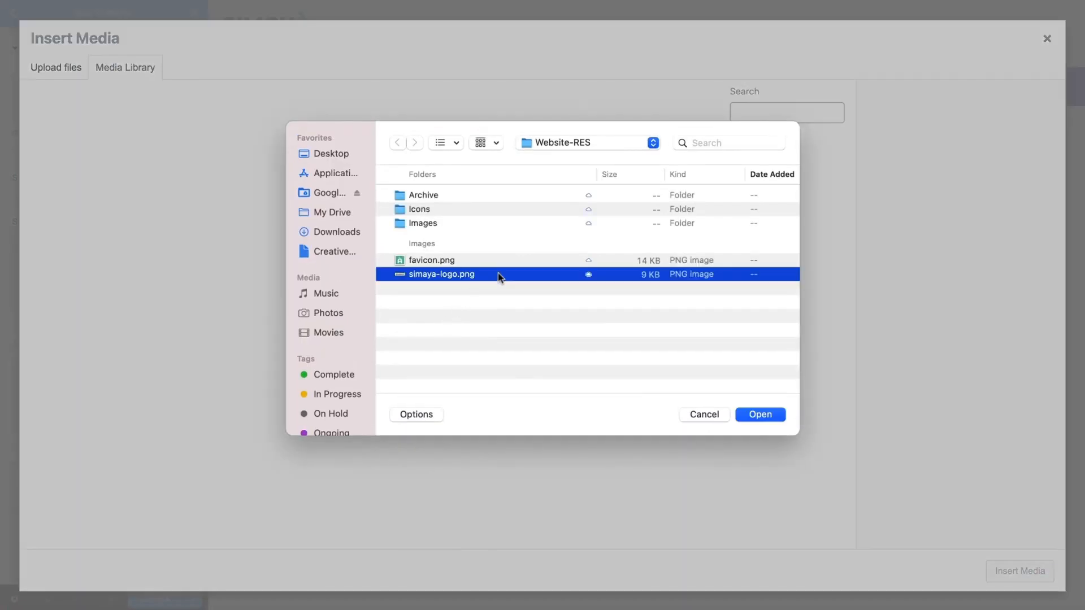
left_click(747, 411)
left_click(938, 385)
type("Simaya Logo")
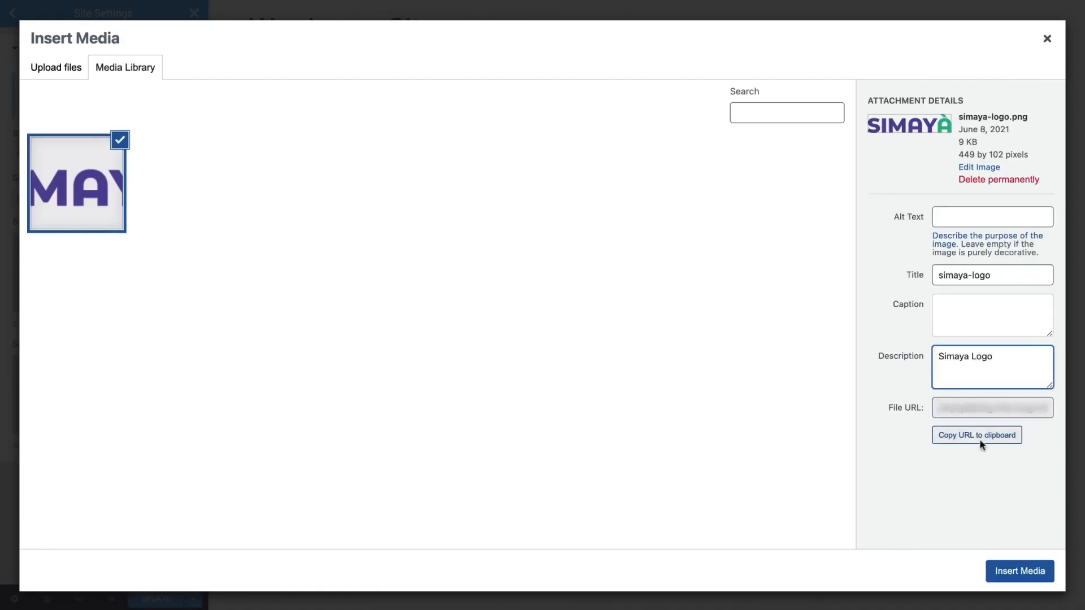
left_click(1020, 571)
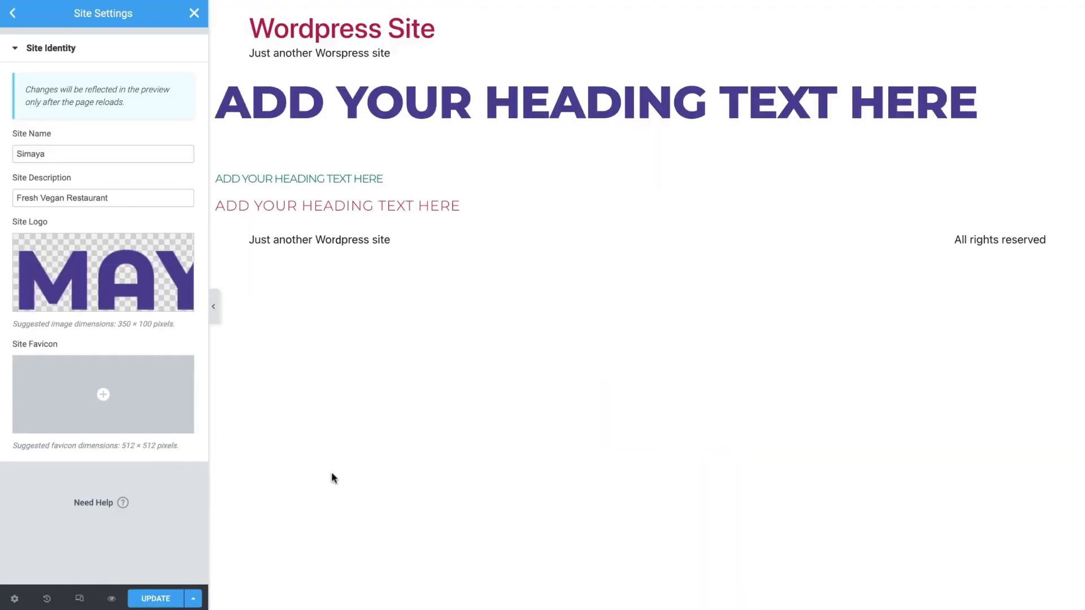
Upload favicon.png as the site favicon with the description "Simaya Site Favicon", and save and reload the site identity changes
left_click(134, 401)
left_click(69, 78)
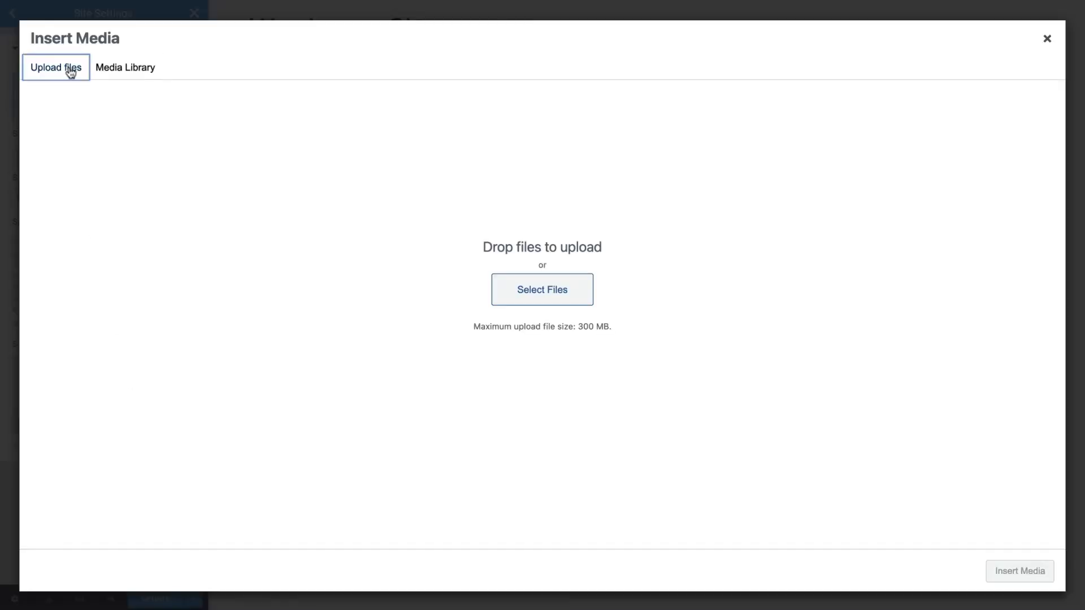
left_click(524, 290)
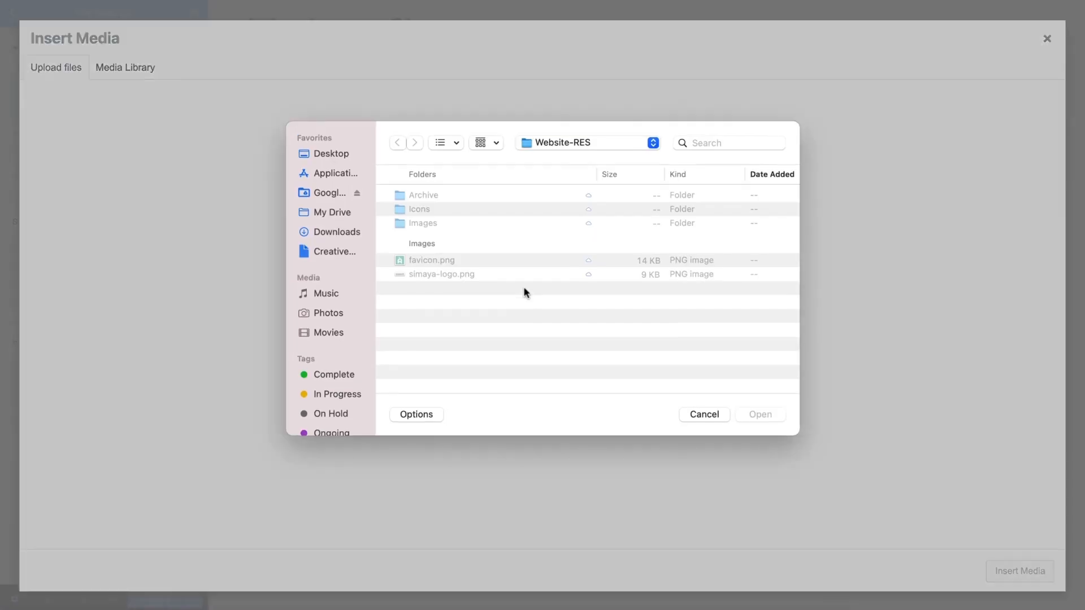
left_click(744, 415)
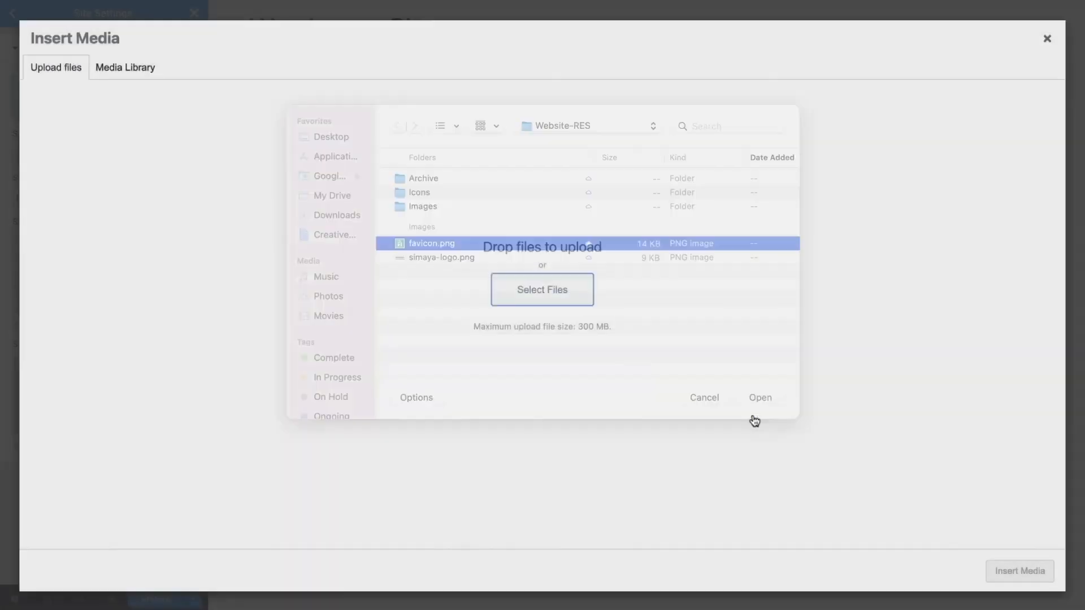
left_click(968, 380)
type("Simaya Site Favicon")
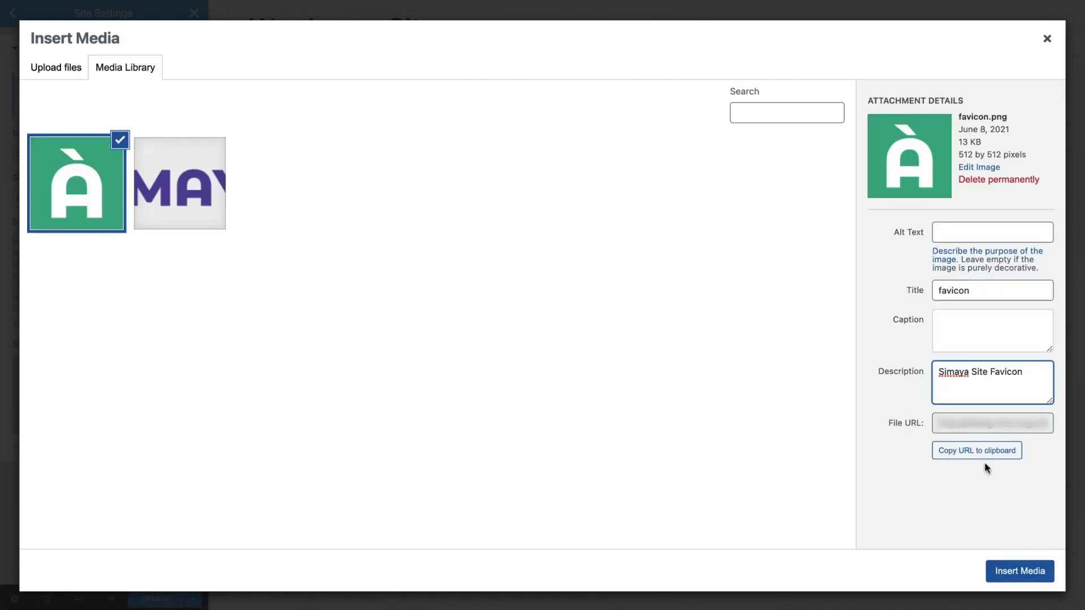
left_click(1017, 573)
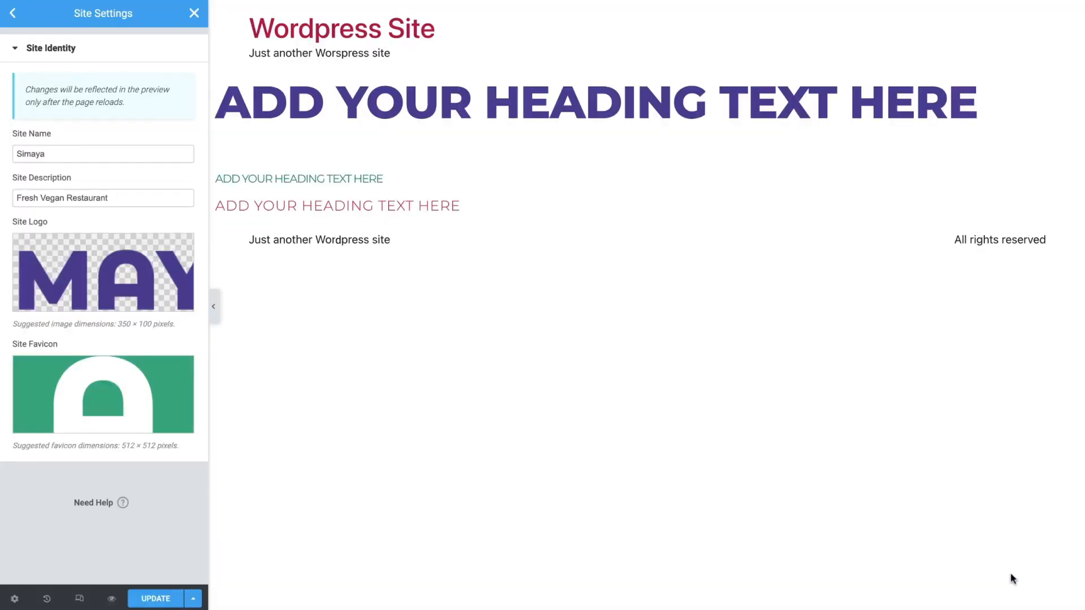
left_click(155, 601)
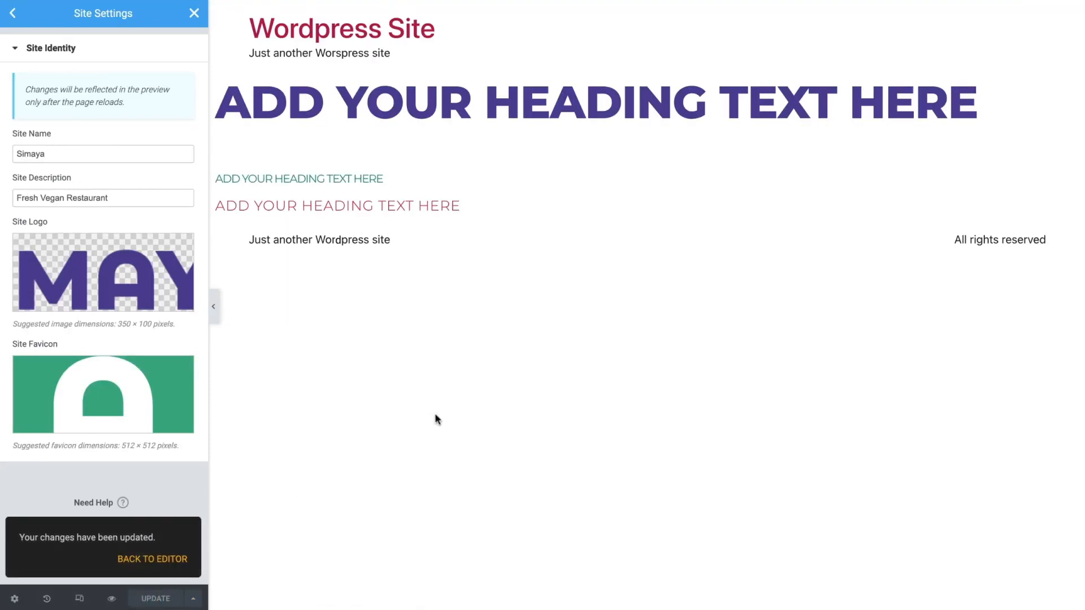
key("super+r")
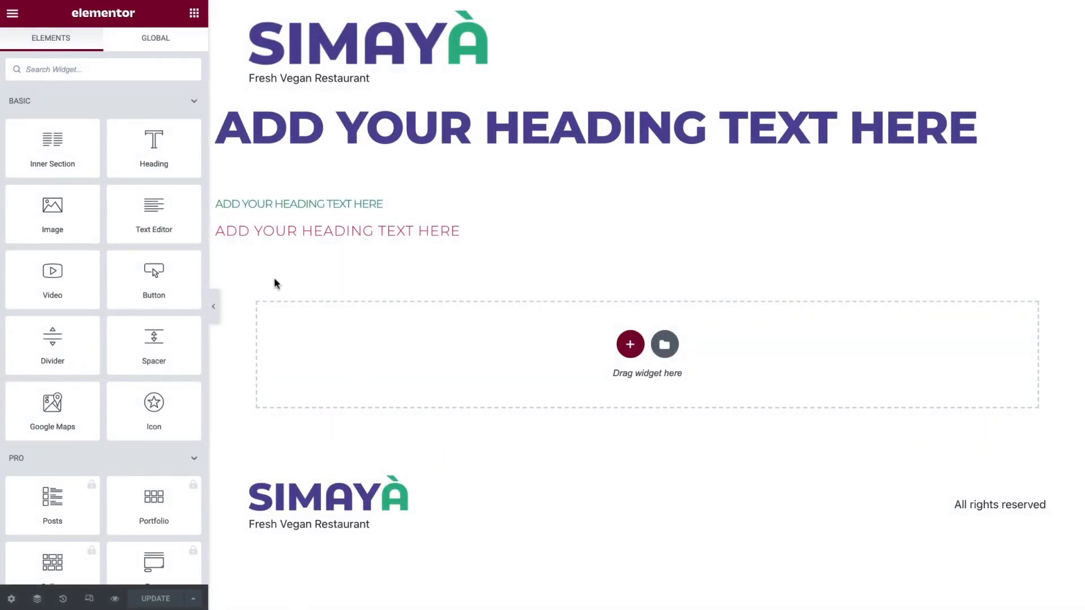
Hide the tagline in the site-wide header settings
left_click(20, 21)
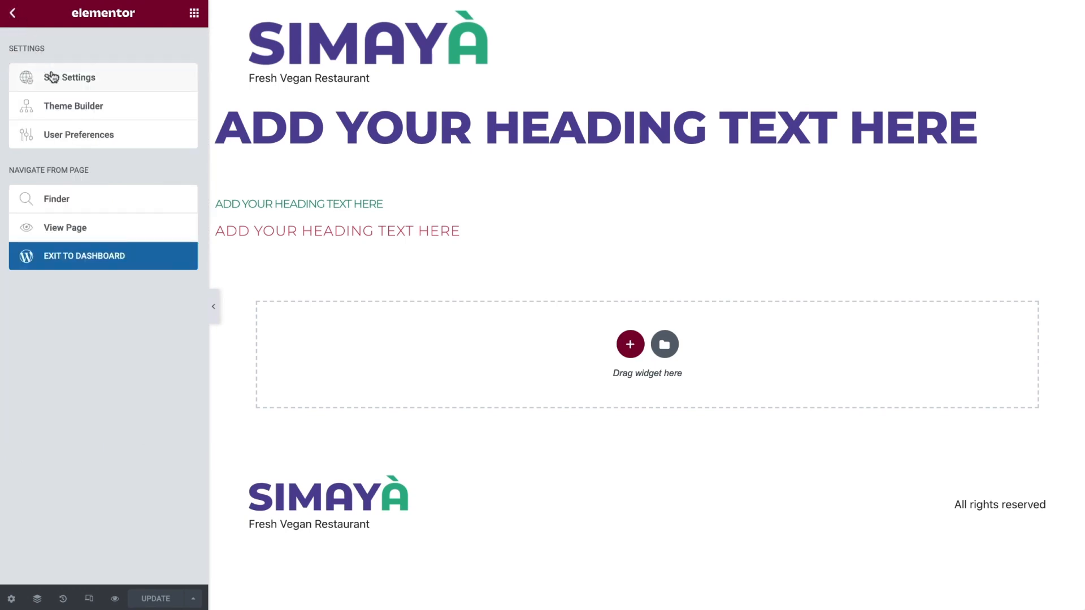
left_click(73, 82)
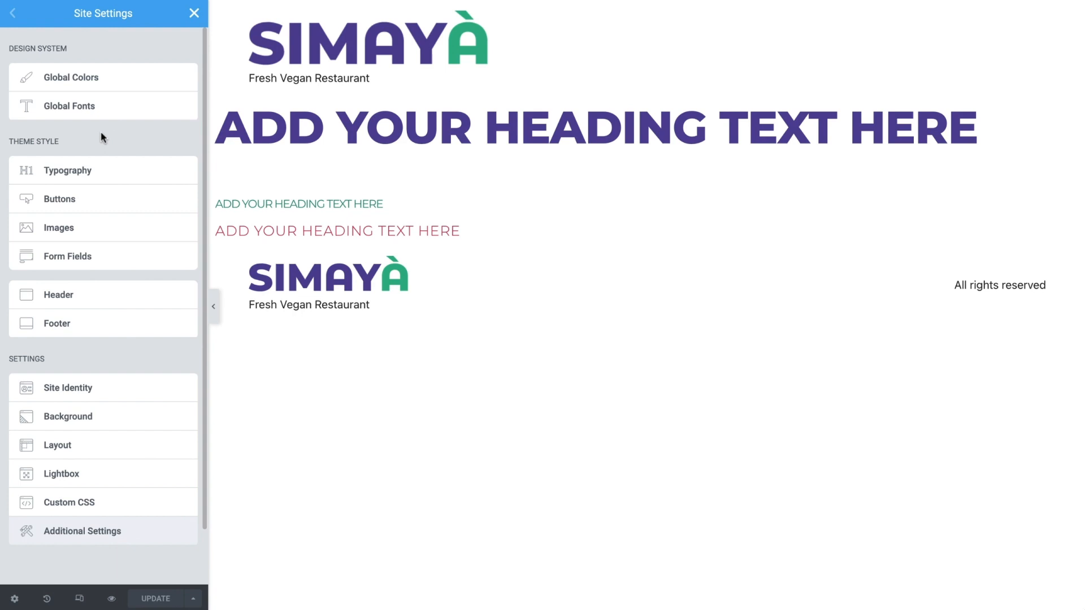
left_click(150, 298)
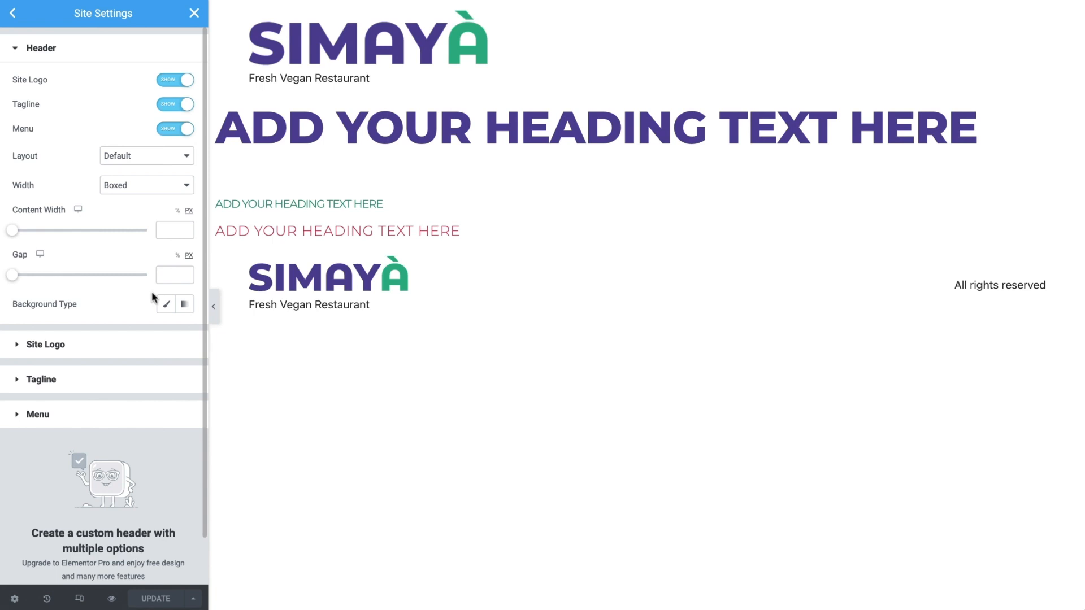
left_click(174, 105)
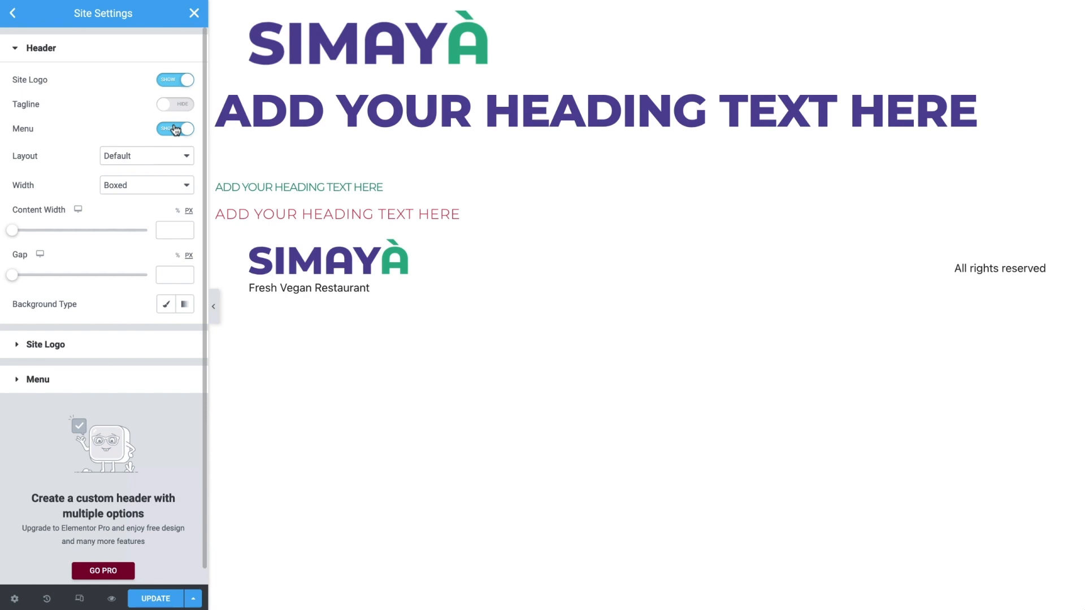
Assign Main Menu as the header's menu and save the site settings
left_click(156, 381)
left_click(169, 152)
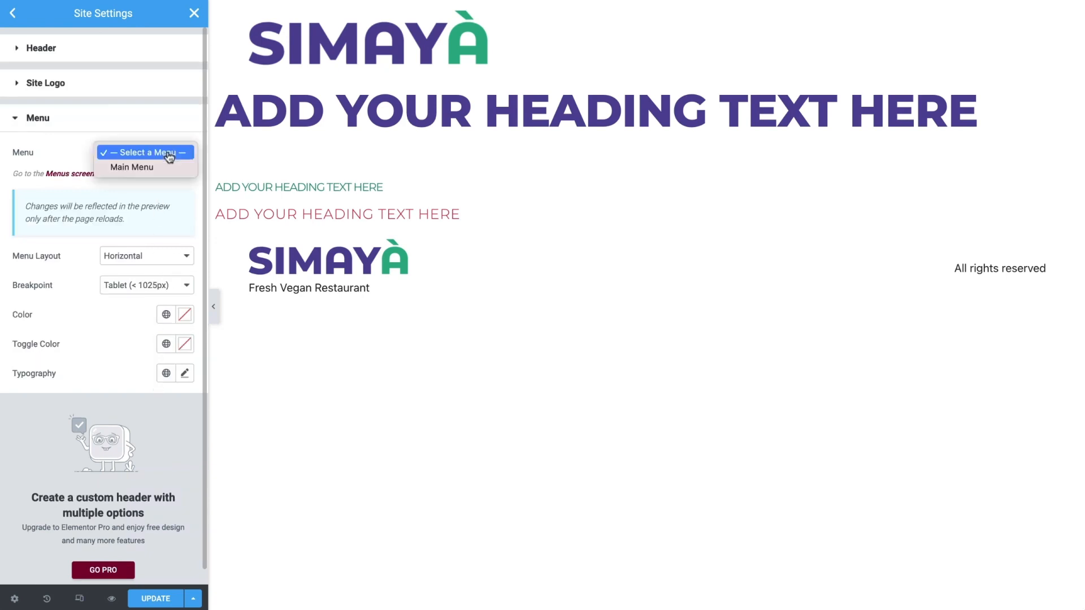
left_click(168, 168)
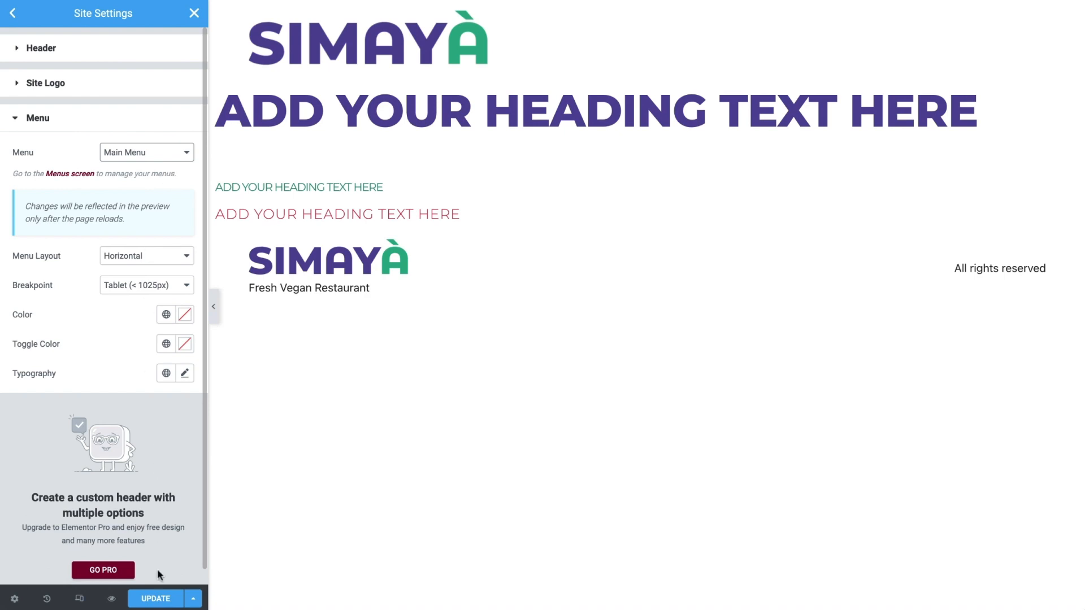
left_click(156, 600)
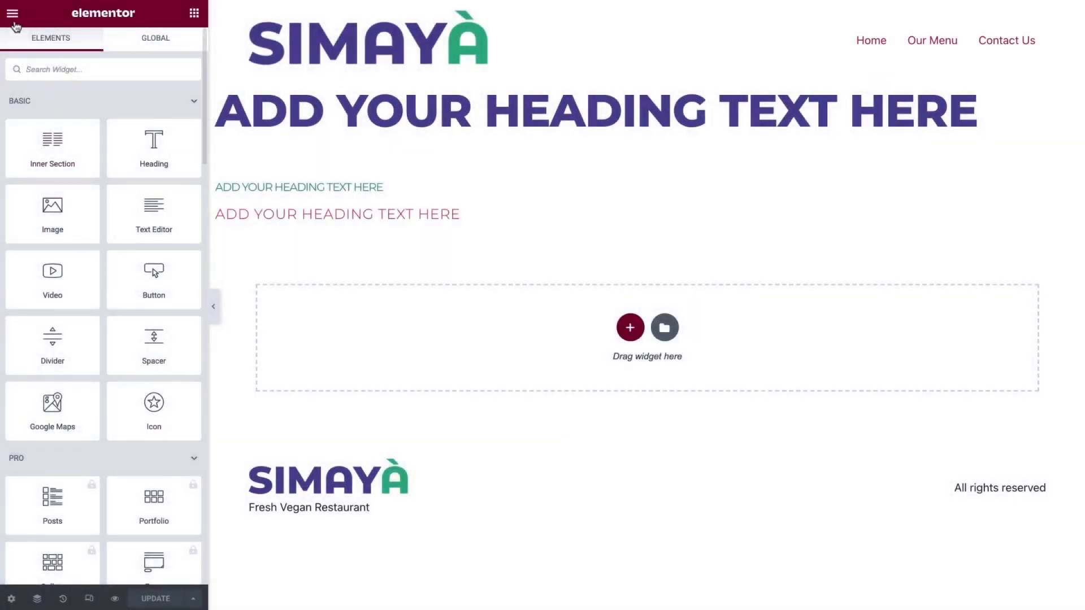
Reopen the header section of the site settings
left_click(12, 14)
left_click(74, 73)
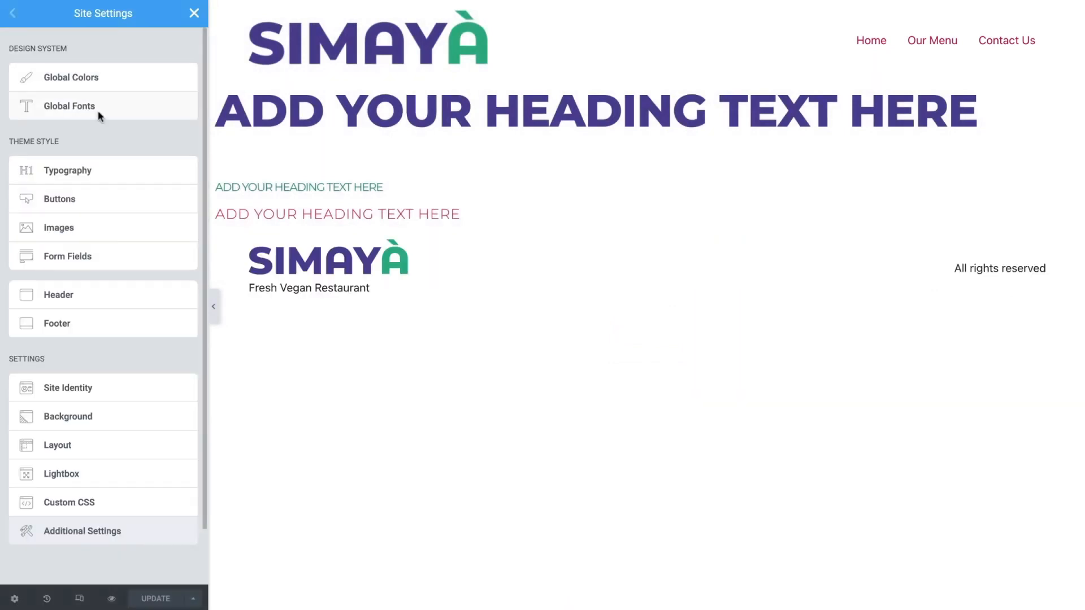
left_click(148, 298)
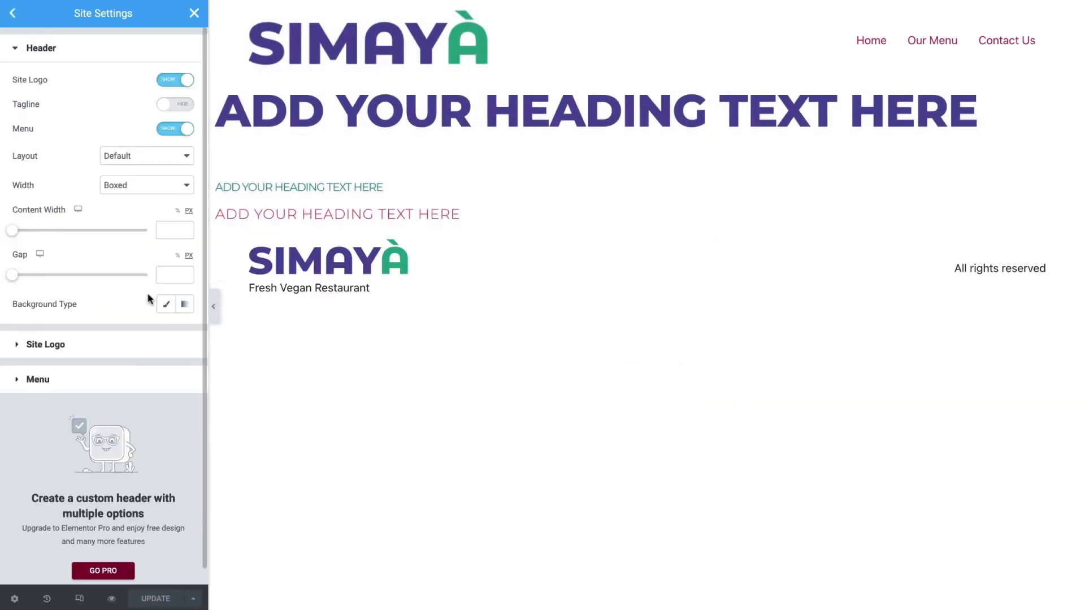
Try the Inverted and Centered header layouts and return the layout to Default
left_click(179, 164)
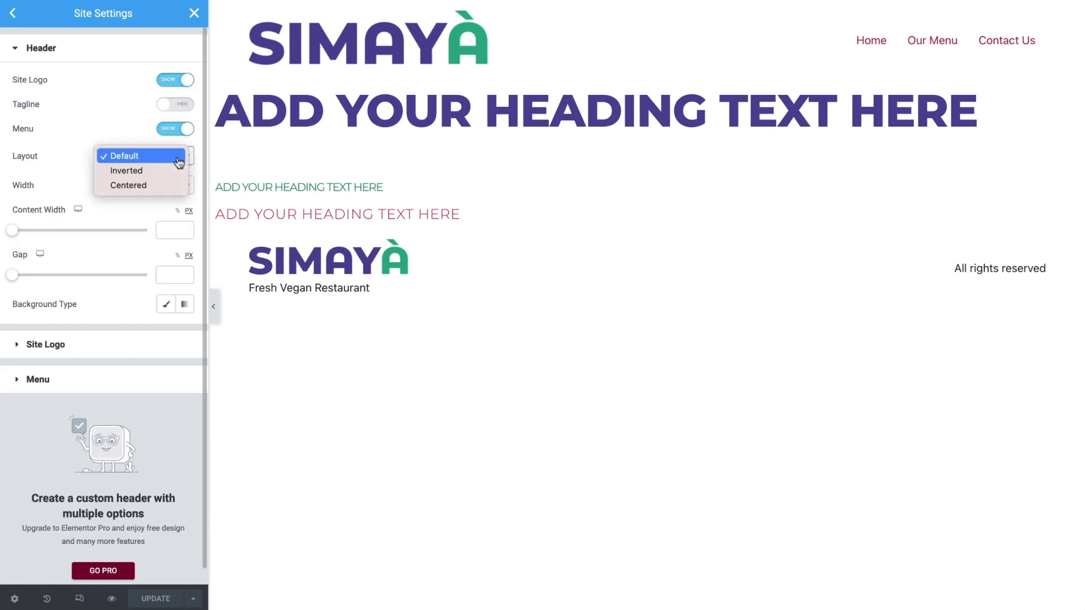
left_click(175, 171)
left_click(175, 160)
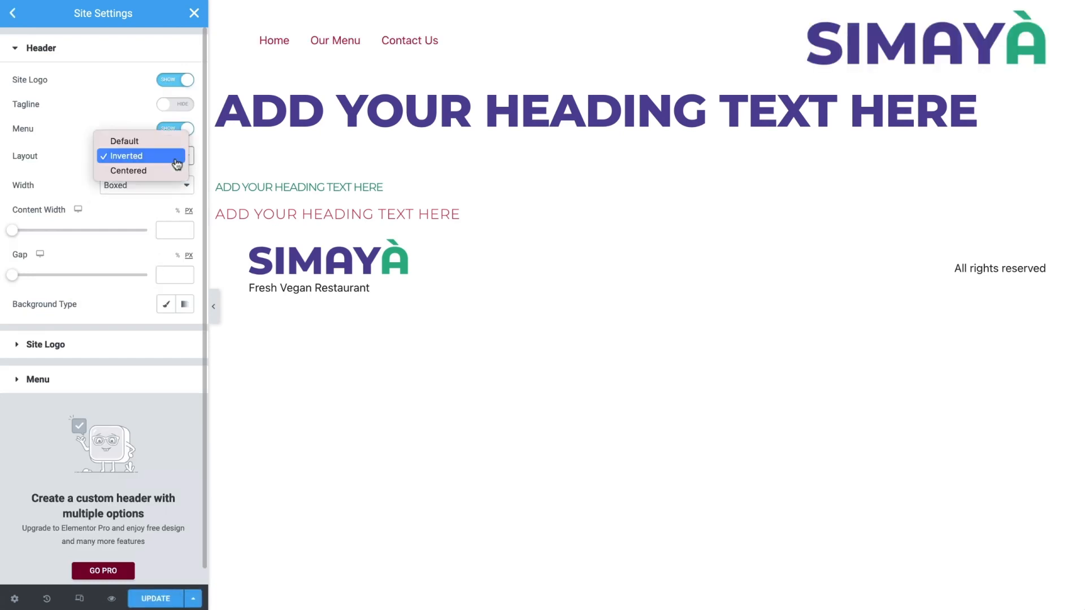
left_click(172, 170)
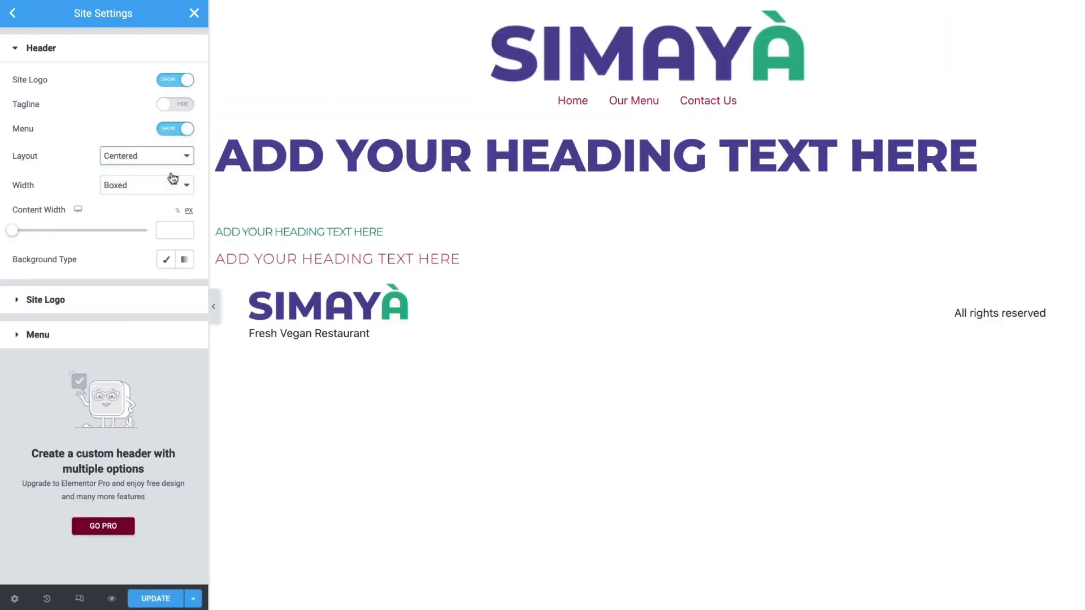
left_click(172, 161)
left_click(169, 128)
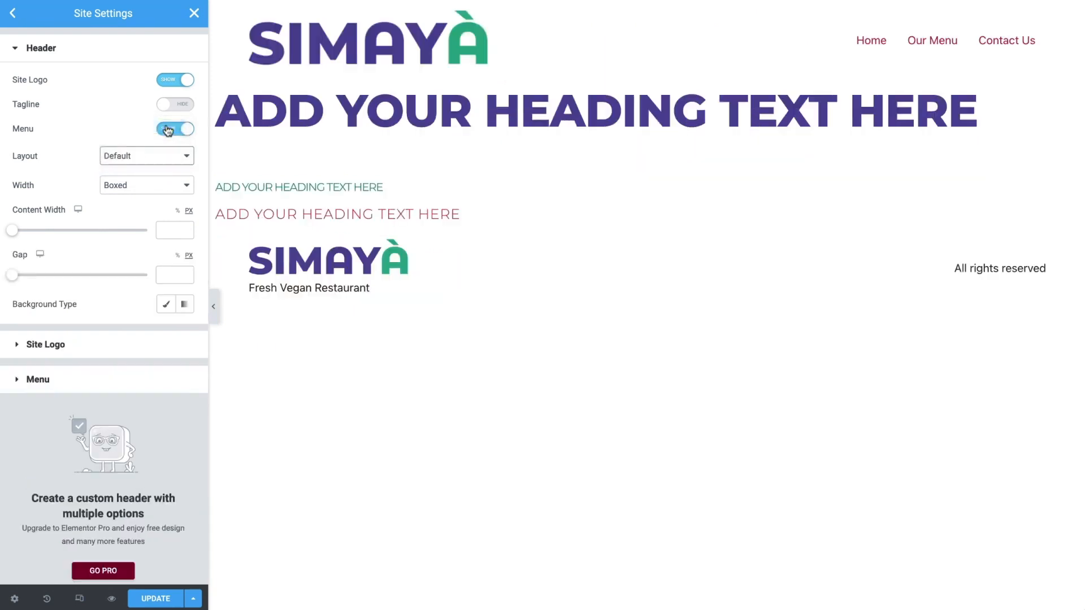
Try the Full Width setting for the header and return its width to Boxed
left_click(168, 189)
left_click(165, 201)
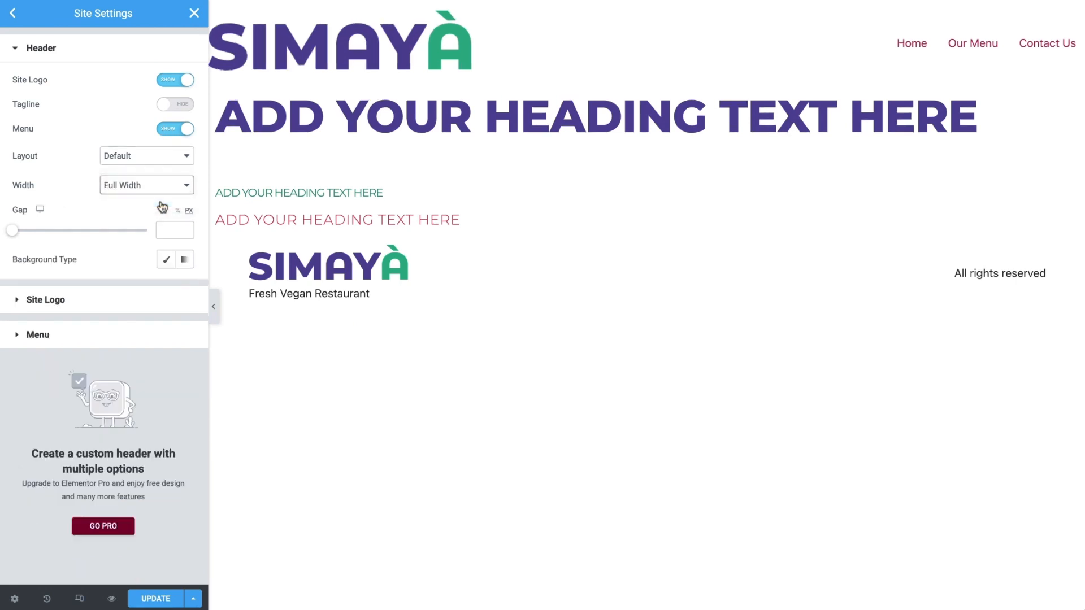
left_click(164, 187)
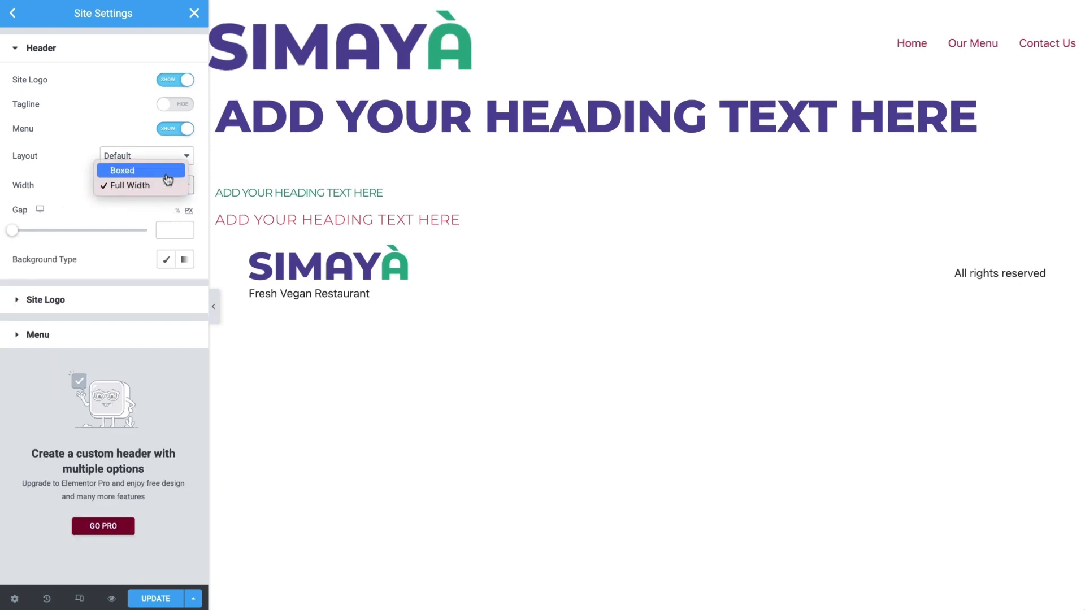
left_click(167, 170)
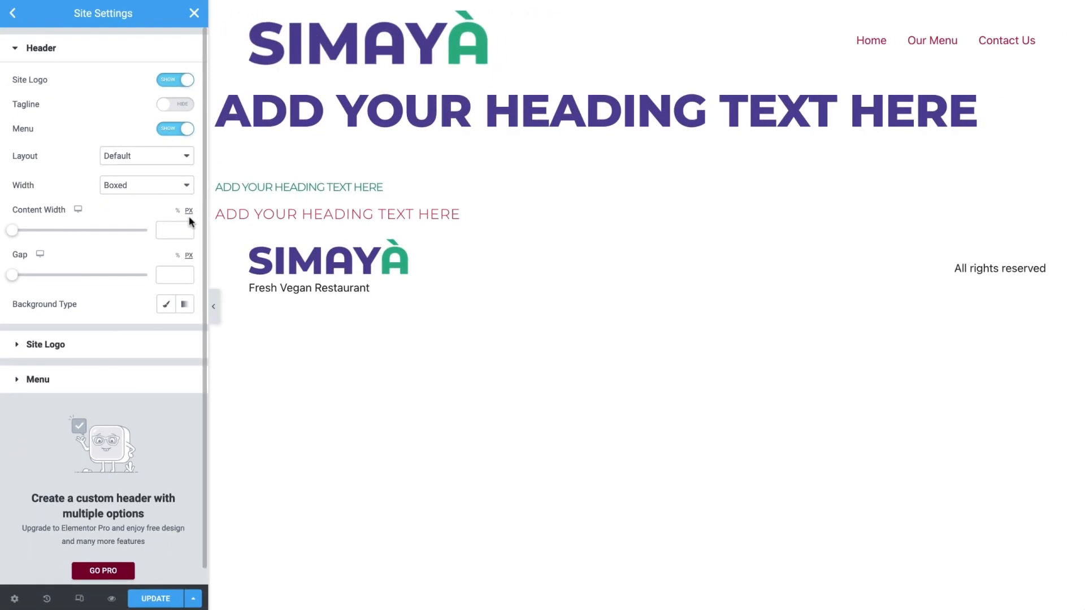
Set the header's content width to 1500 px and its gap to 20 px
left_click_drag(14, 231, 90, 234)
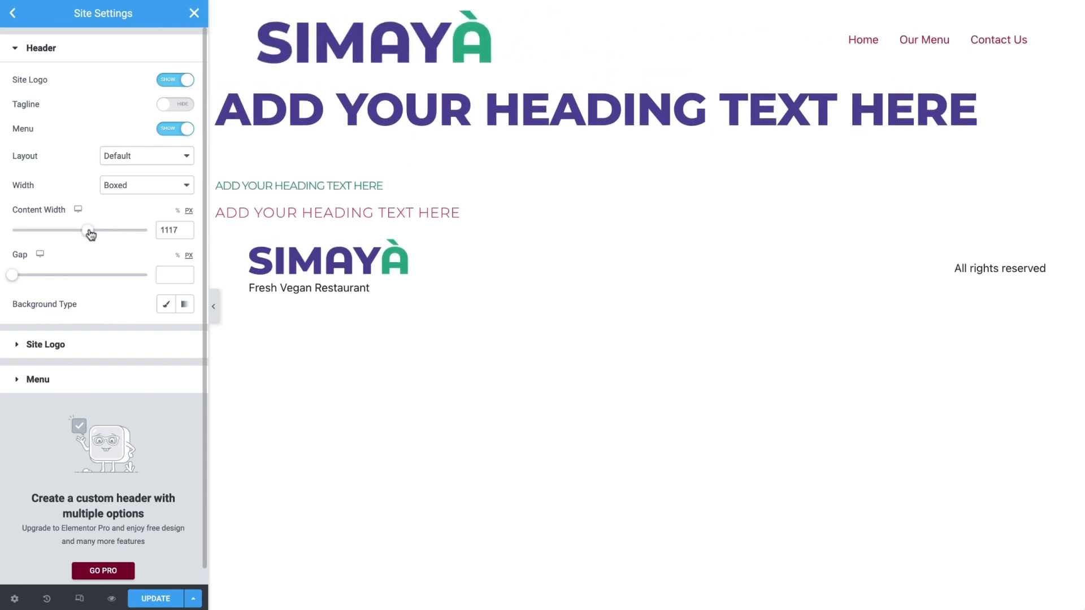
double_click(167, 231)
type("1500")
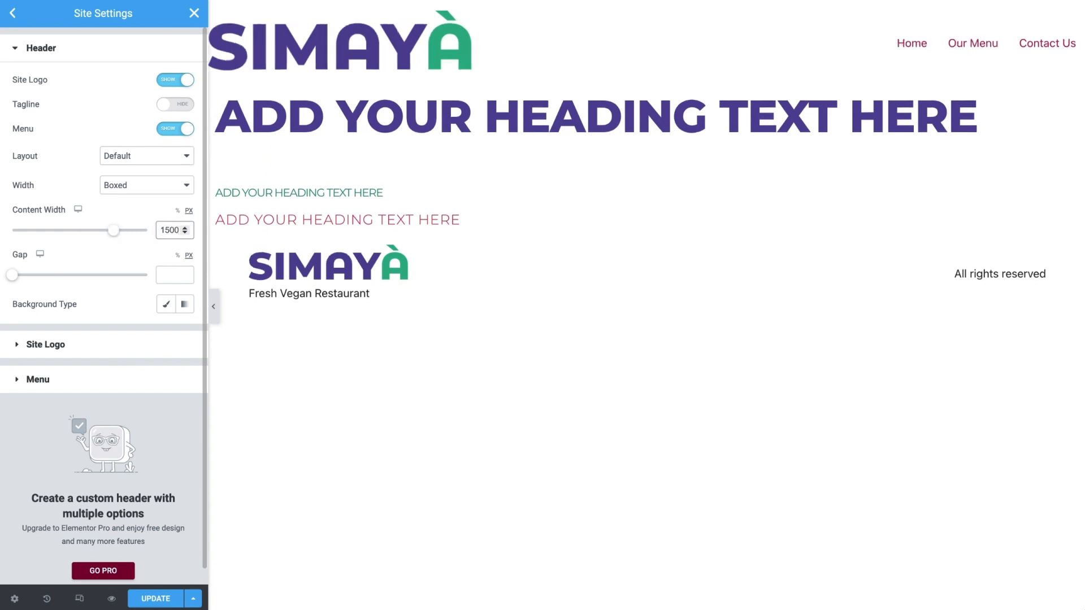
left_click(169, 274)
type("20")
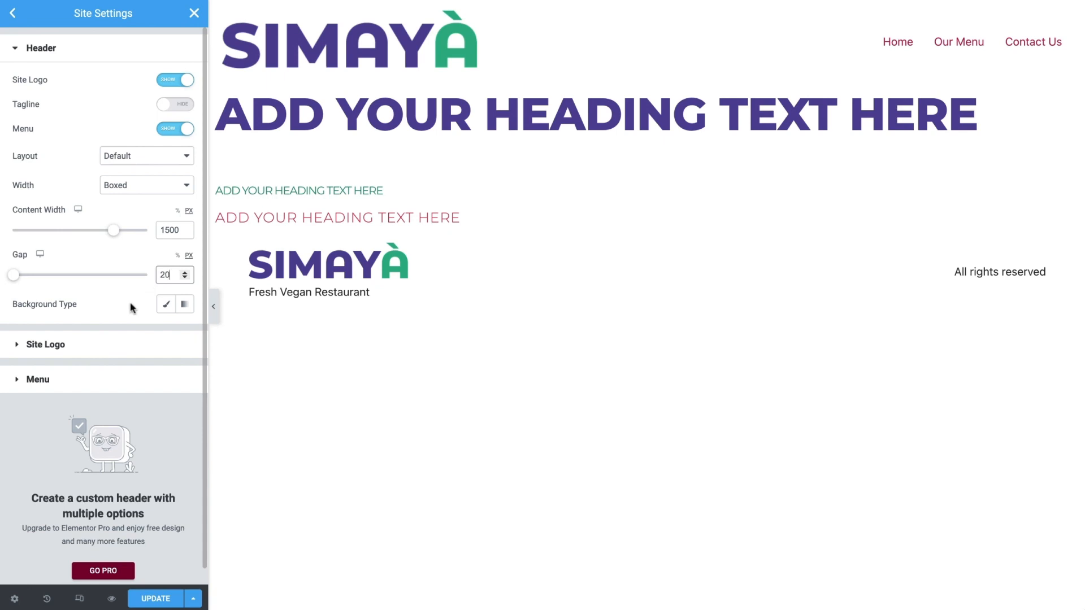
Try a classic Grape background and a gradient for the header, and clear the background settings again
left_click(168, 306)
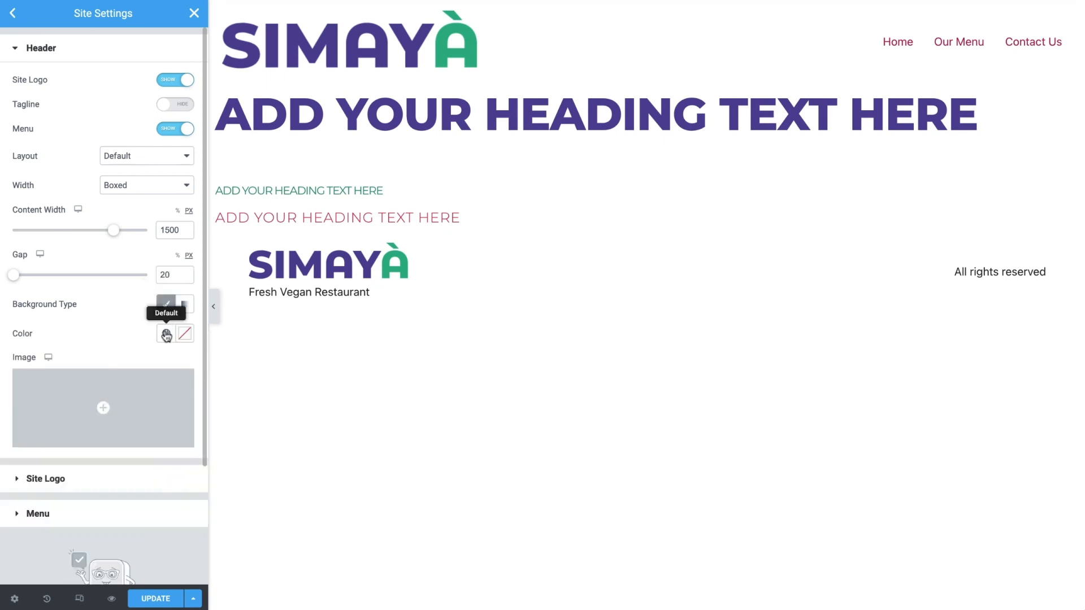
left_click(166, 333)
left_click(132, 395)
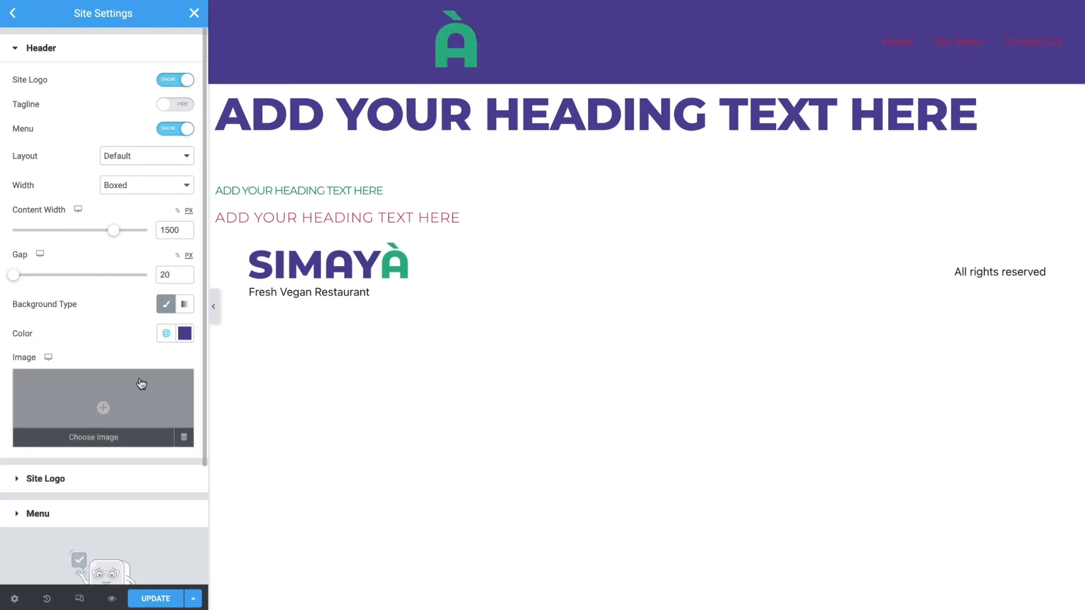
left_click(184, 306)
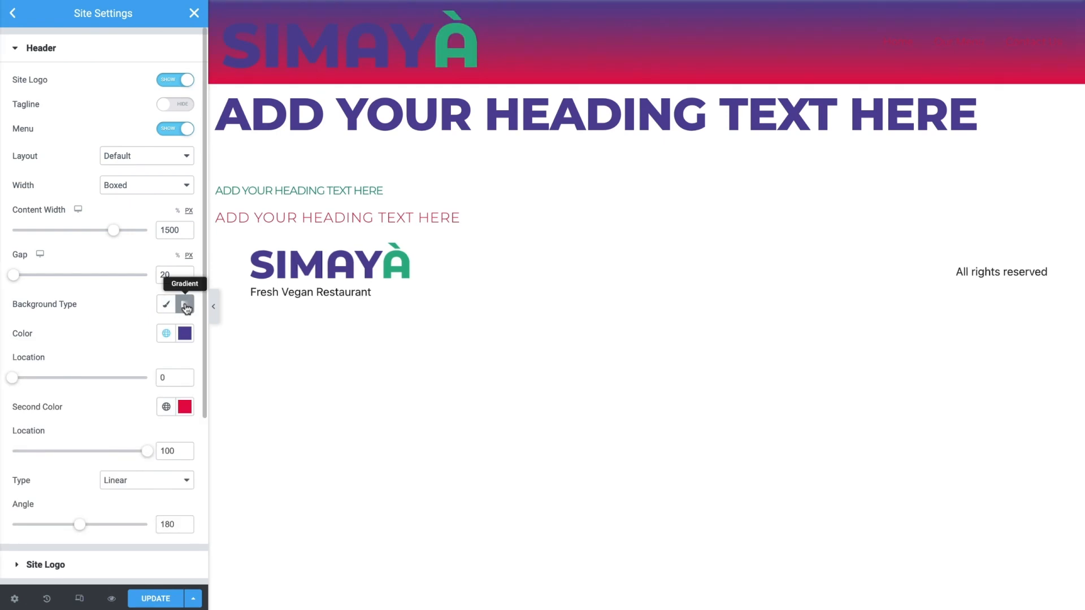
left_click(167, 306)
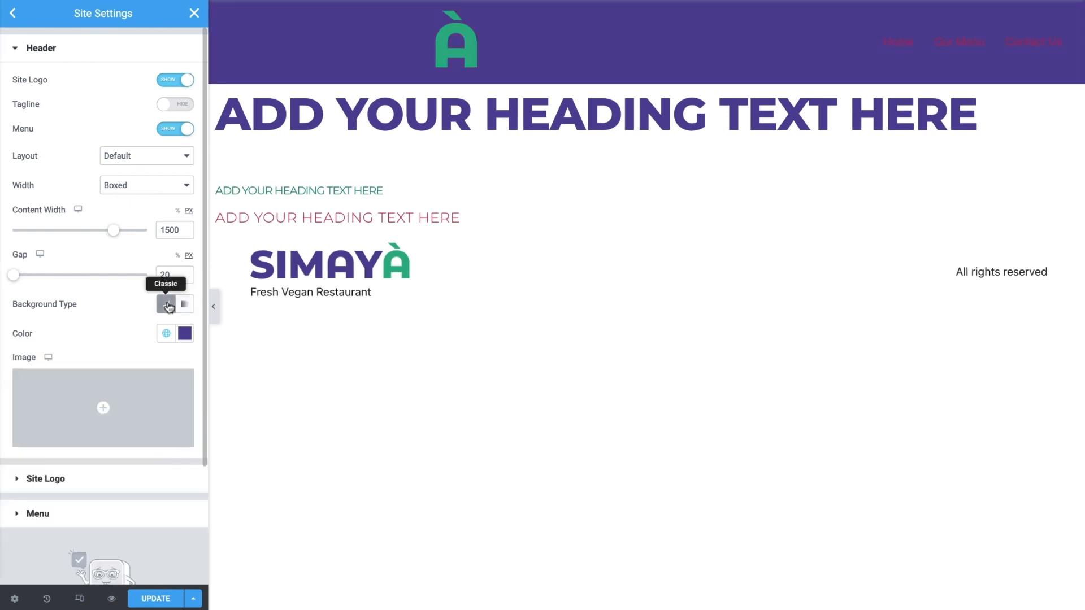
left_click(185, 336)
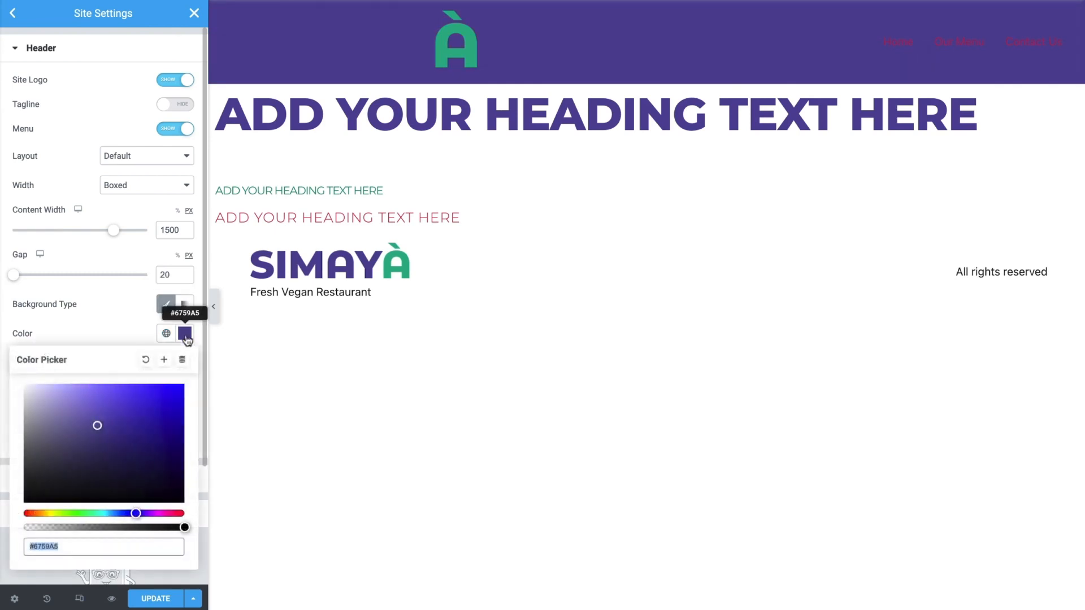
left_click(146, 362)
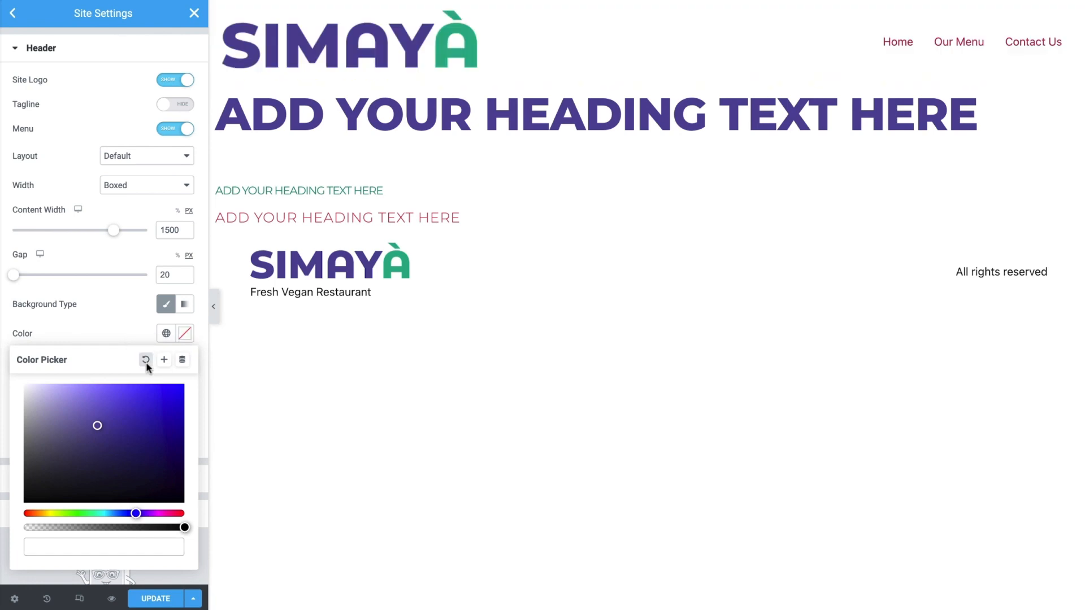
left_click(171, 307)
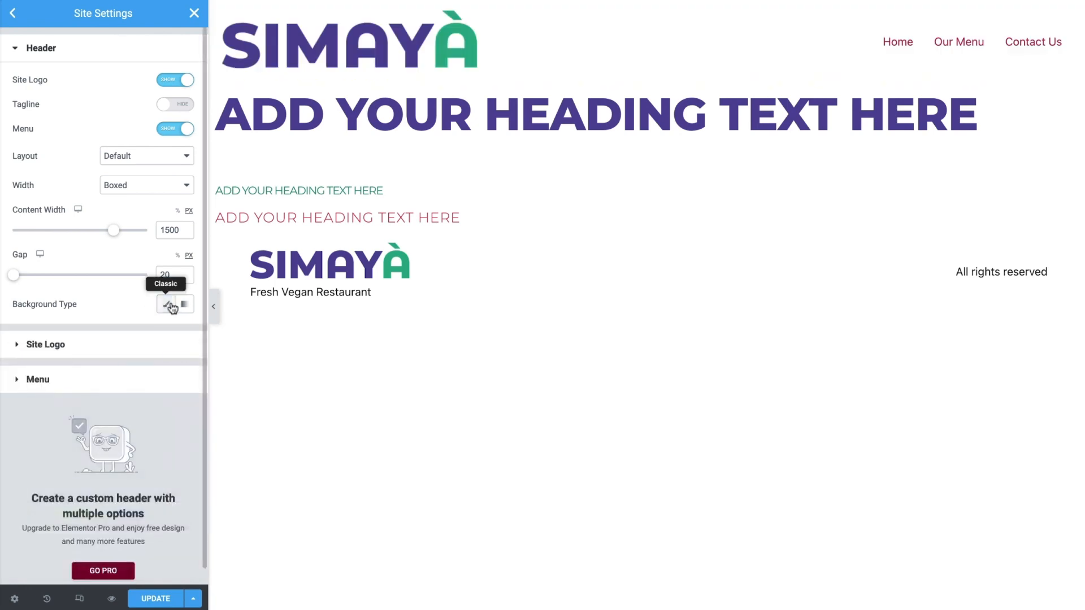
Set the header's site logo width to 125 px and open the header's menu settings
left_click(160, 349)
left_click(173, 162)
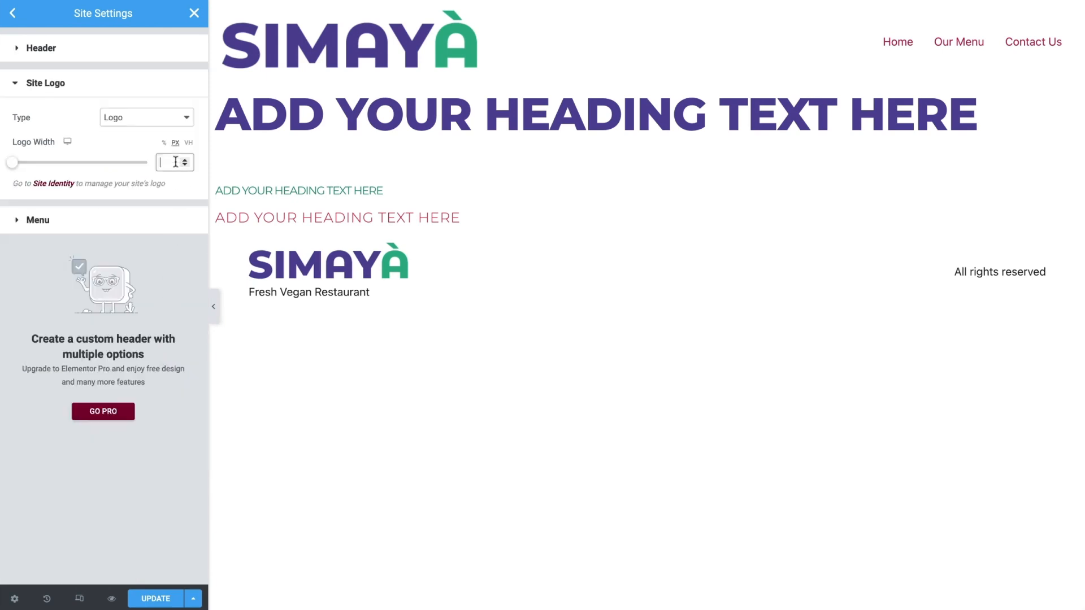
type("125")
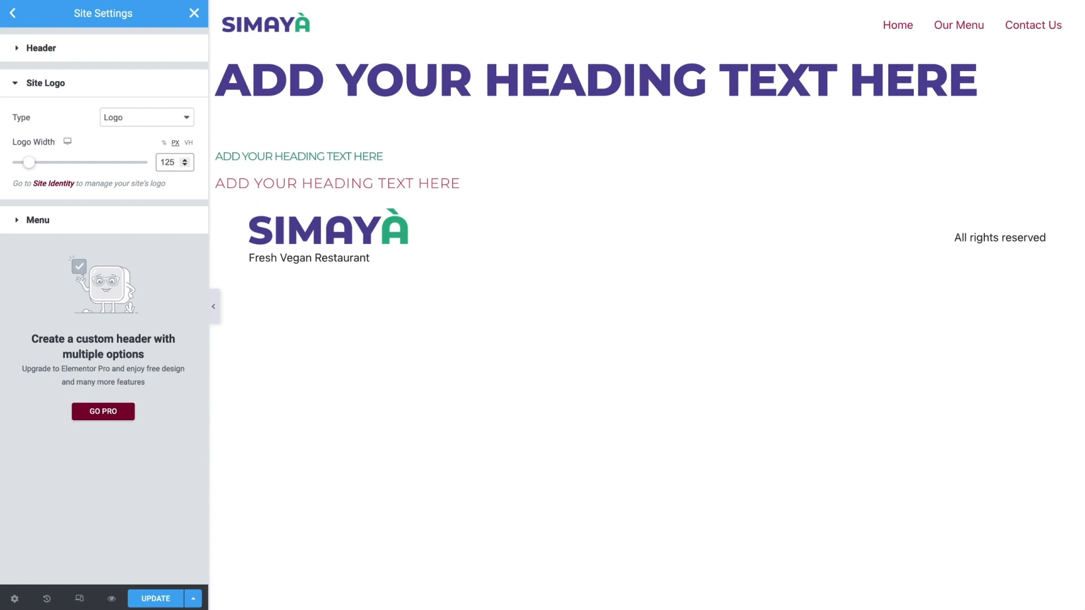
left_click(162, 226)
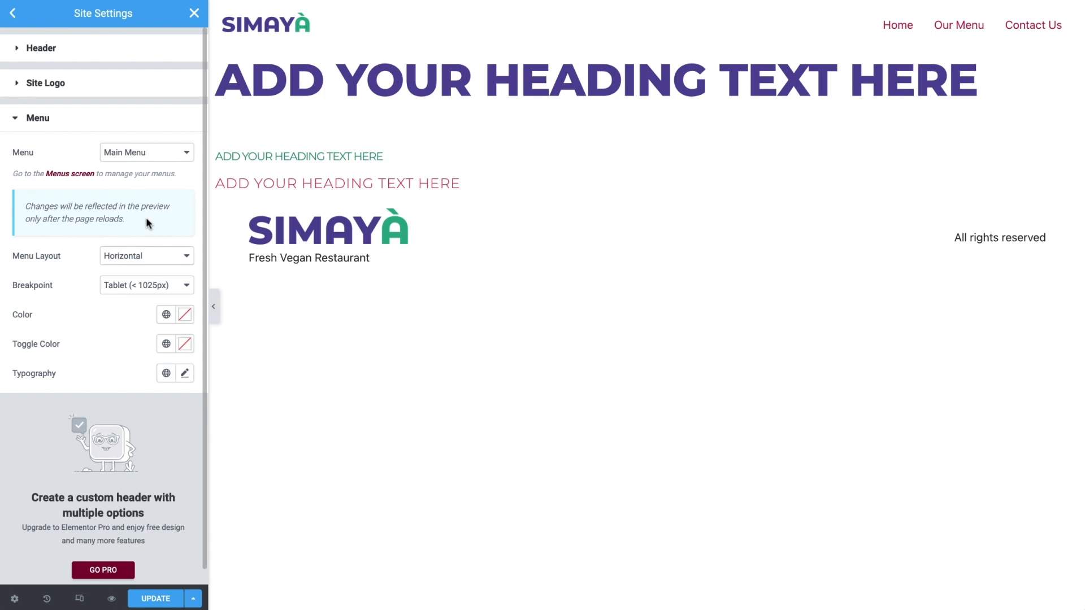
Try the Dropdown layout for the header menu and return it to Horizontal
left_click(174, 261)
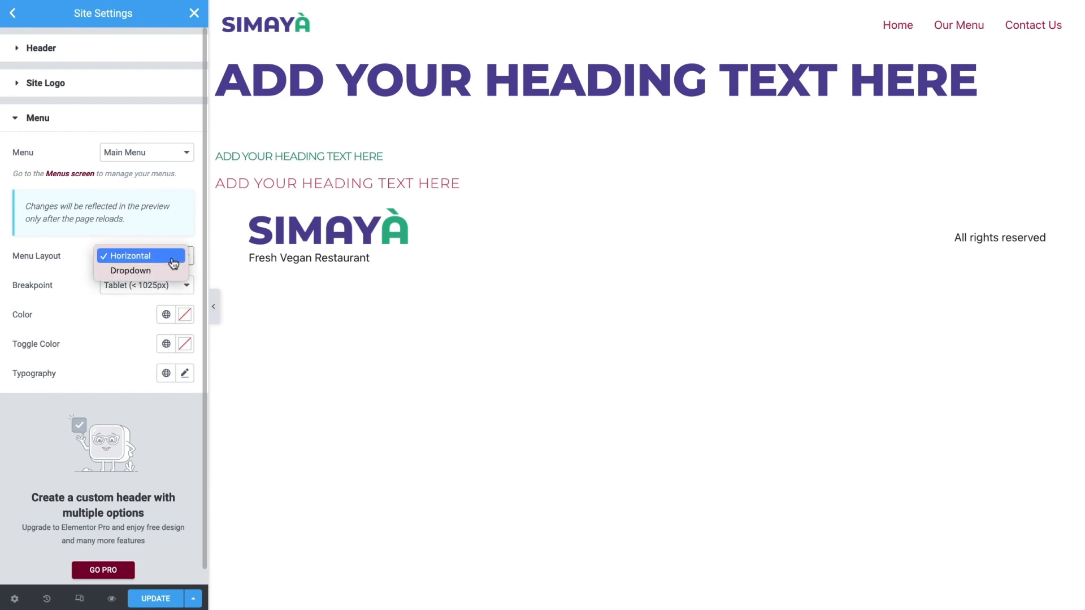
left_click(168, 273)
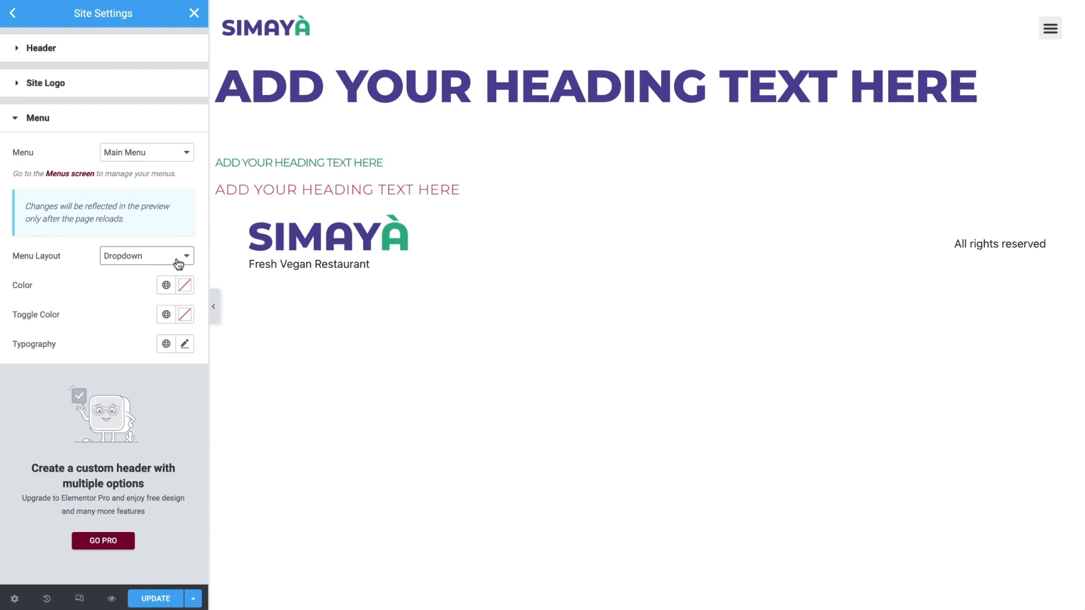
left_click(179, 264)
left_click(165, 241)
Set the header menu's breakpoint to Mobile (< 768px) and its color to the global color Grape
left_click(180, 292)
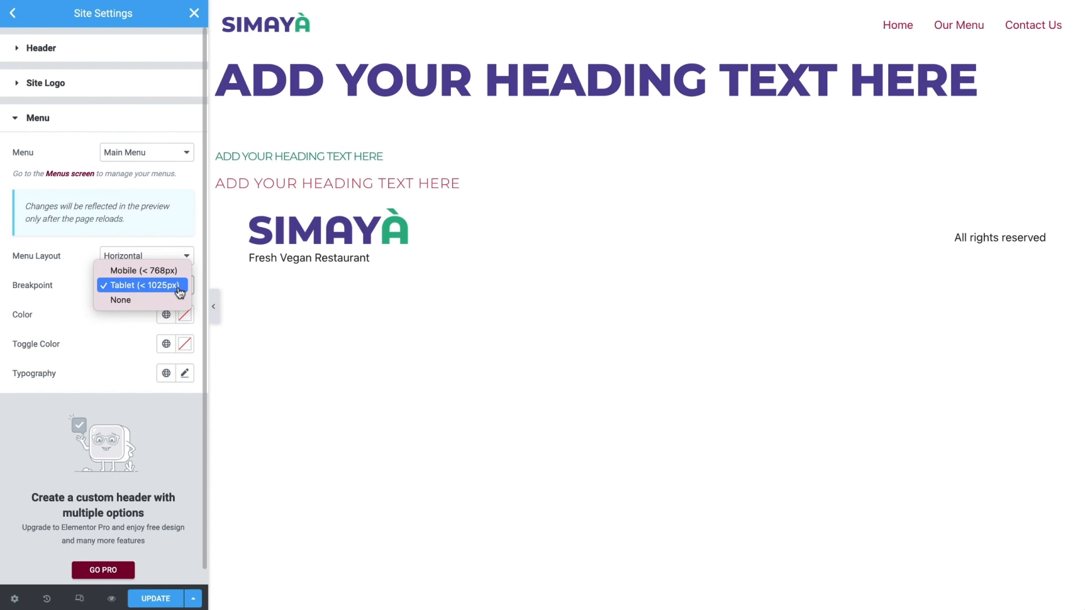
left_click(174, 271)
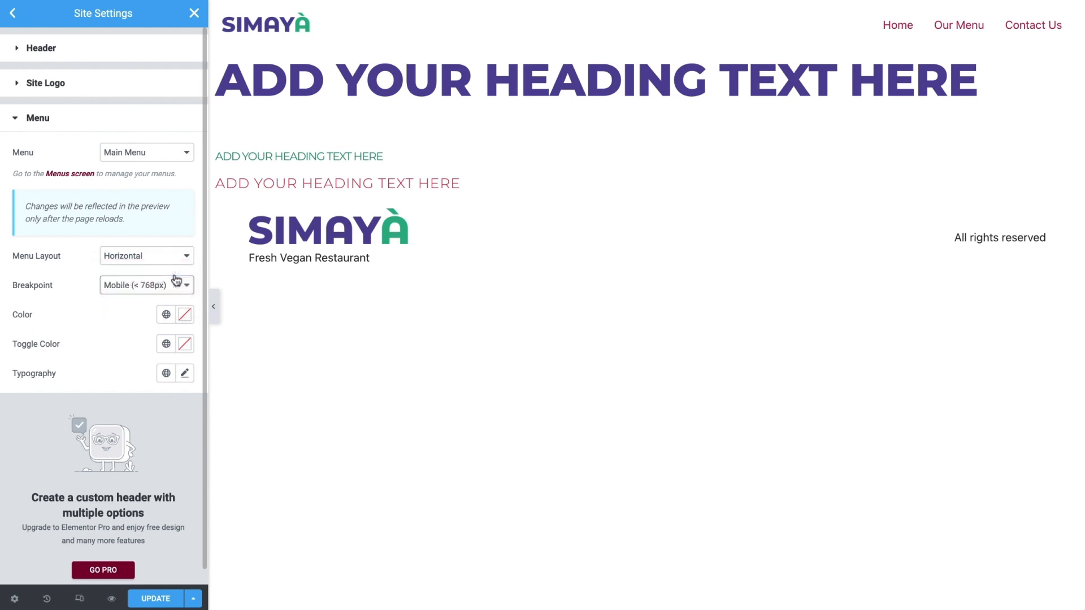
left_click(165, 318)
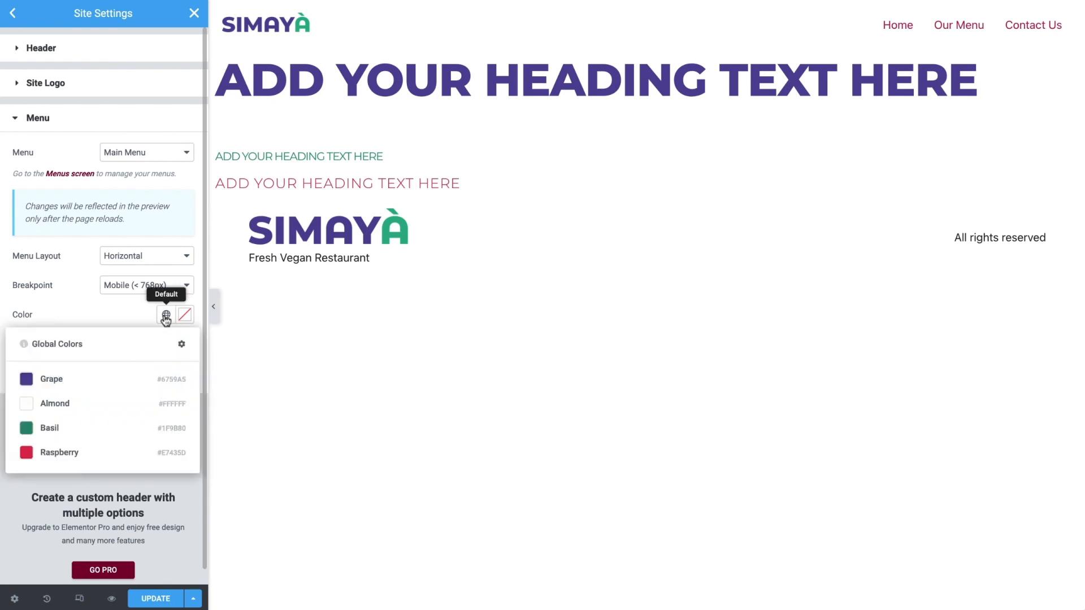
left_click(157, 380)
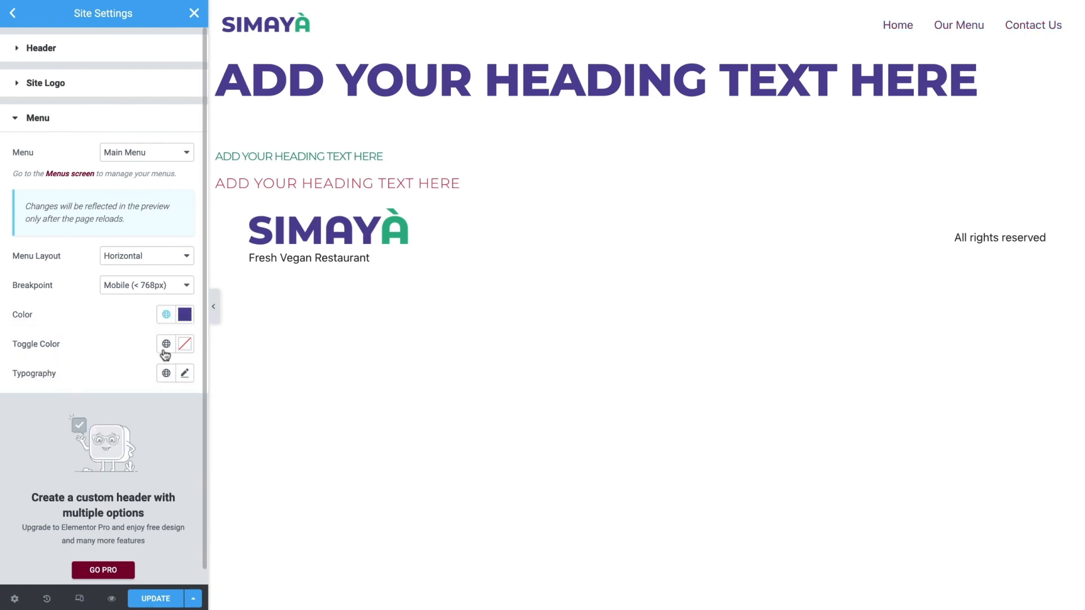
Set the header menu's toggle color to the global Grape and its typography to the Nav Menu global font
left_click(165, 349)
left_click(153, 415)
left_click(167, 376)
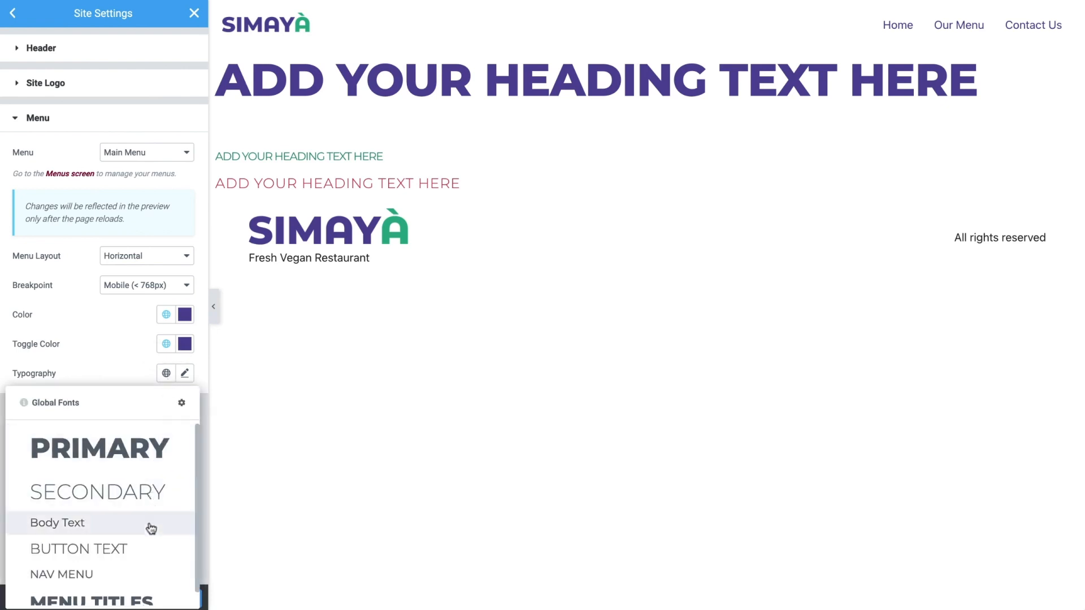
left_click(143, 576)
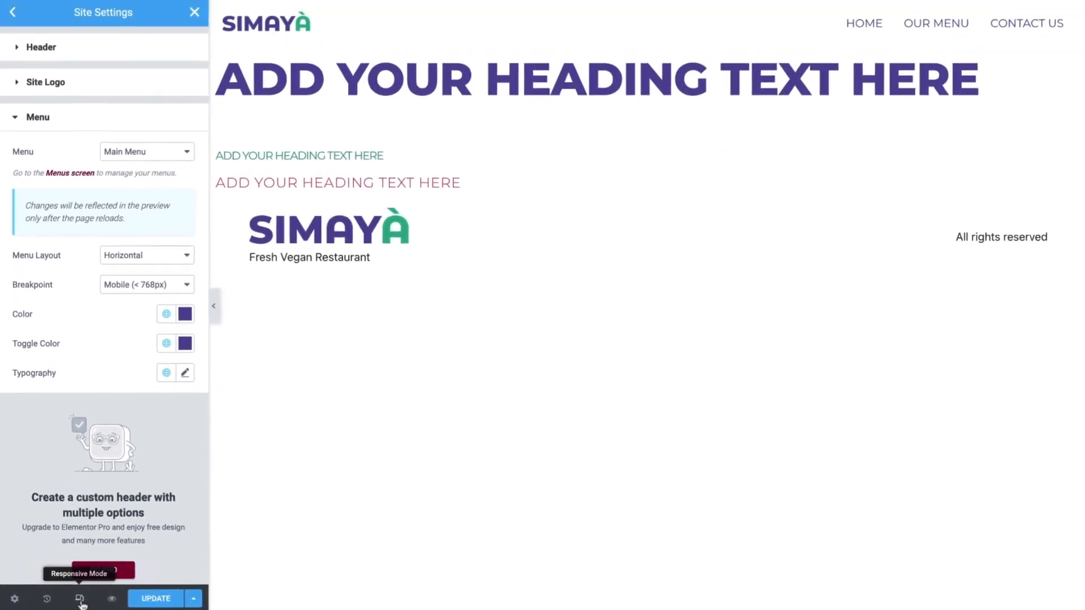
Preview the header at mobile size, including its toggle menu, and at tablet size, and return to the regular view
left_click(80, 600)
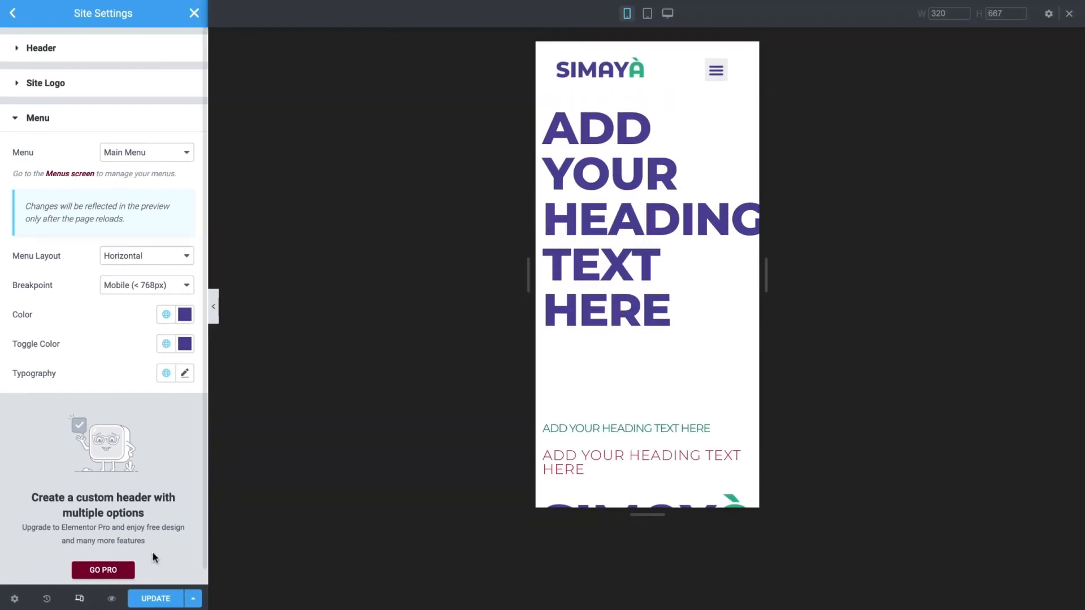
left_click(716, 80)
left_click(716, 79)
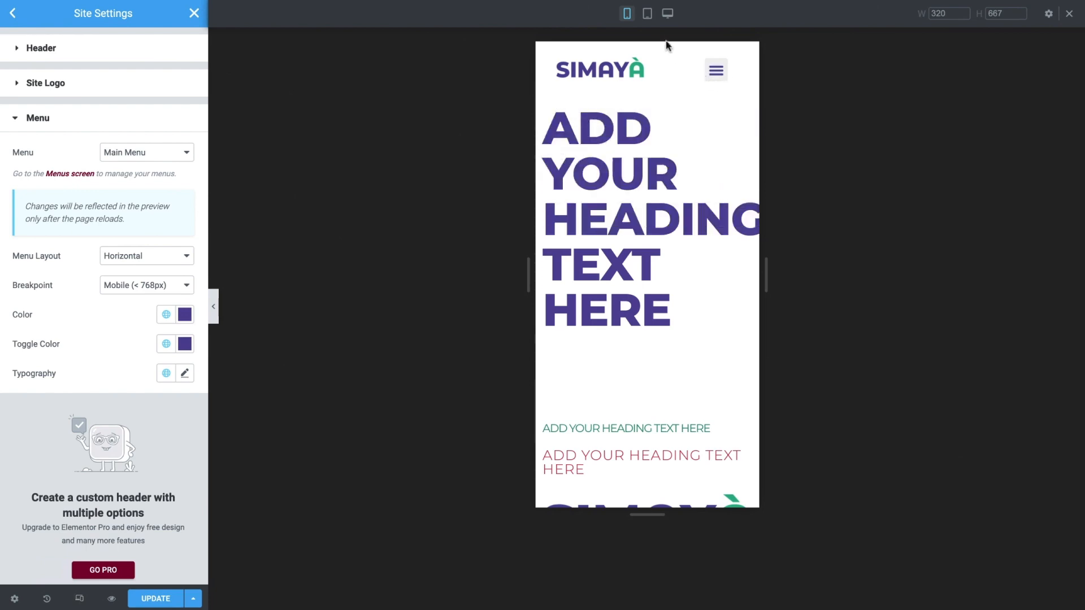
left_click(648, 13)
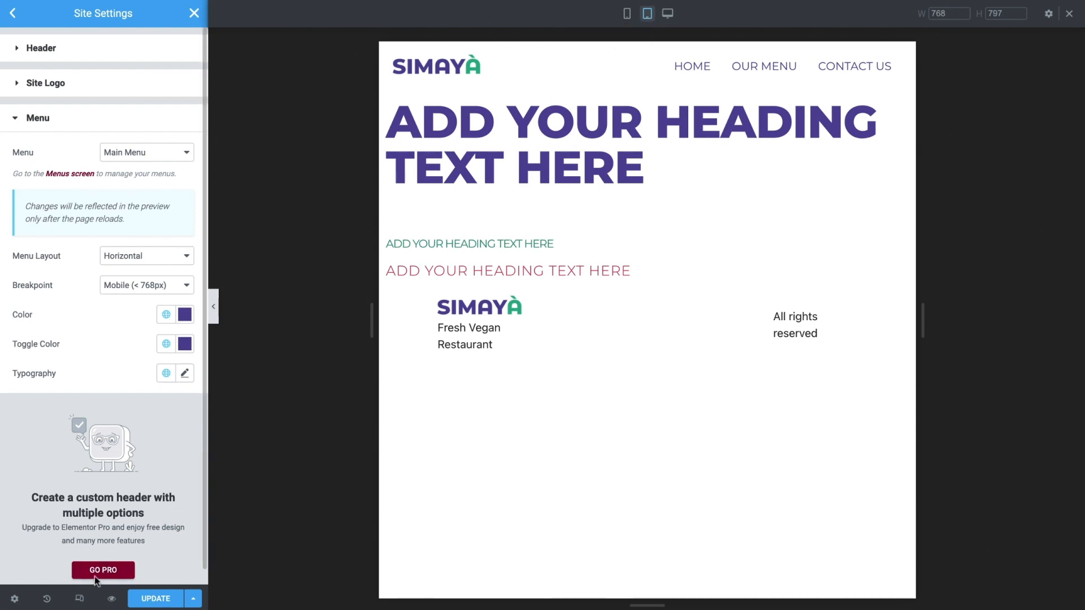
left_click(81, 598)
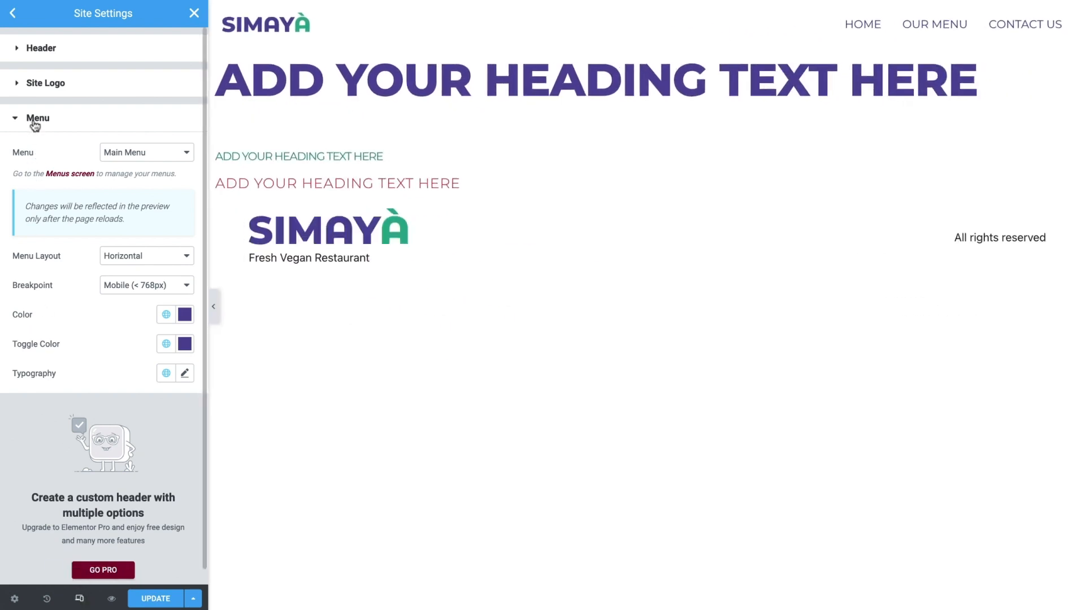
Open the footer section of the site settings and hide the footer's site logo, tagline and menu
left_click(13, 13)
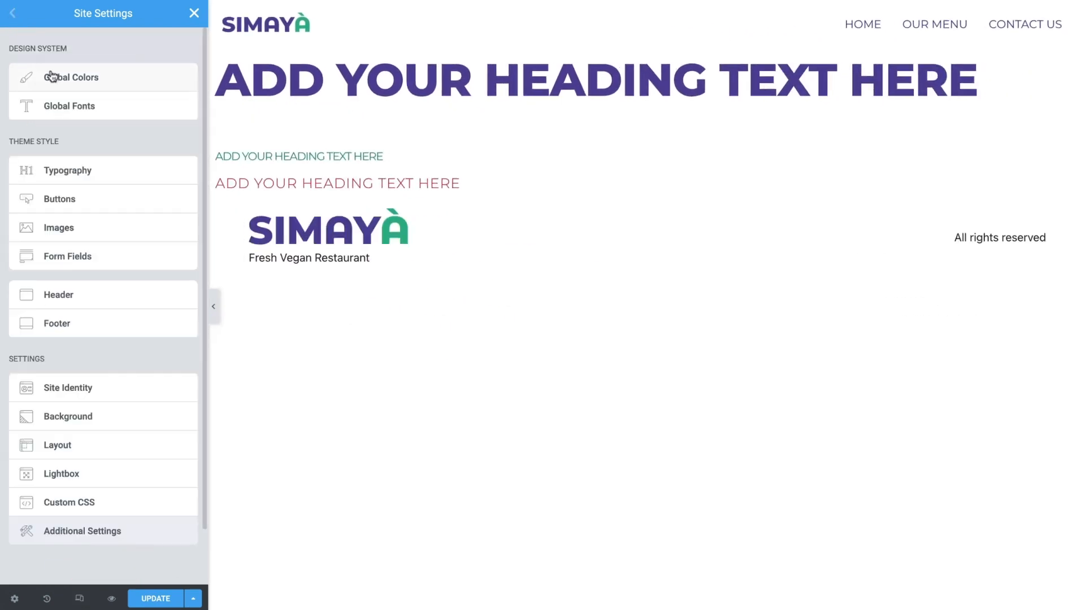
left_click(160, 325)
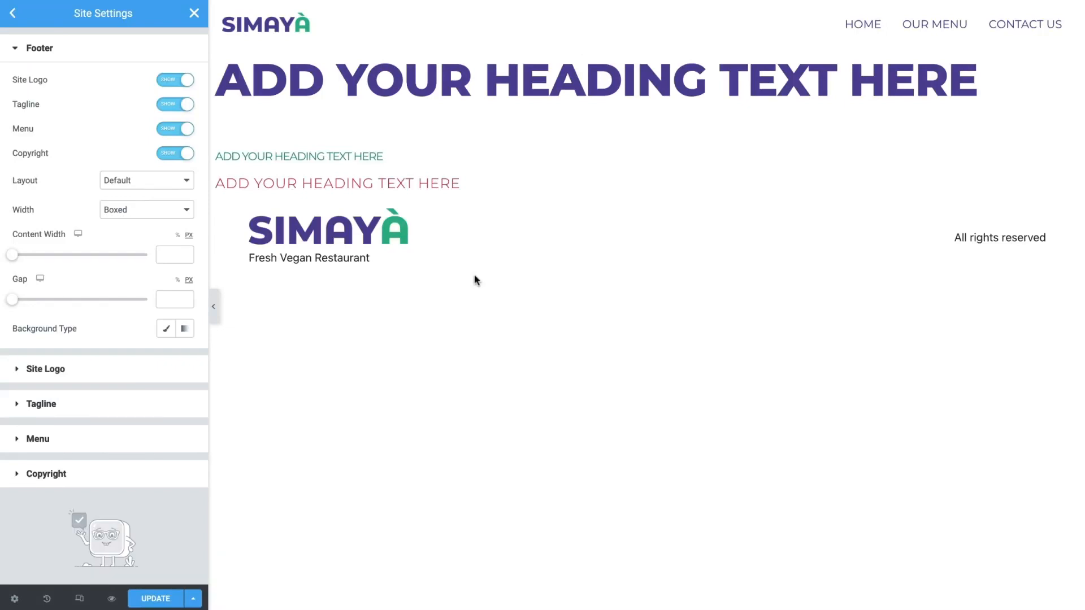
left_click(180, 83)
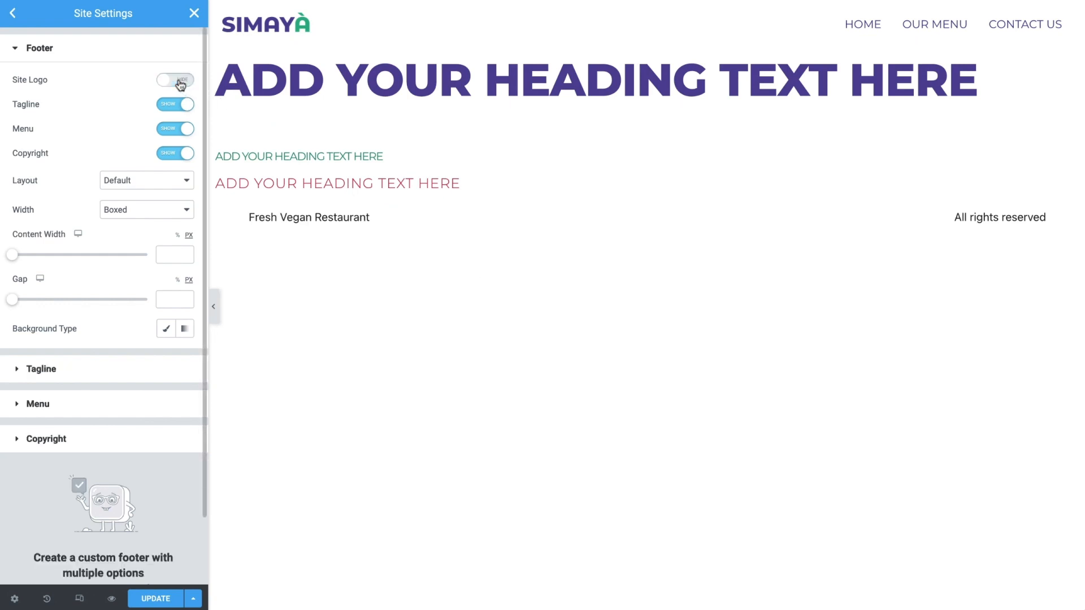
left_click(182, 104)
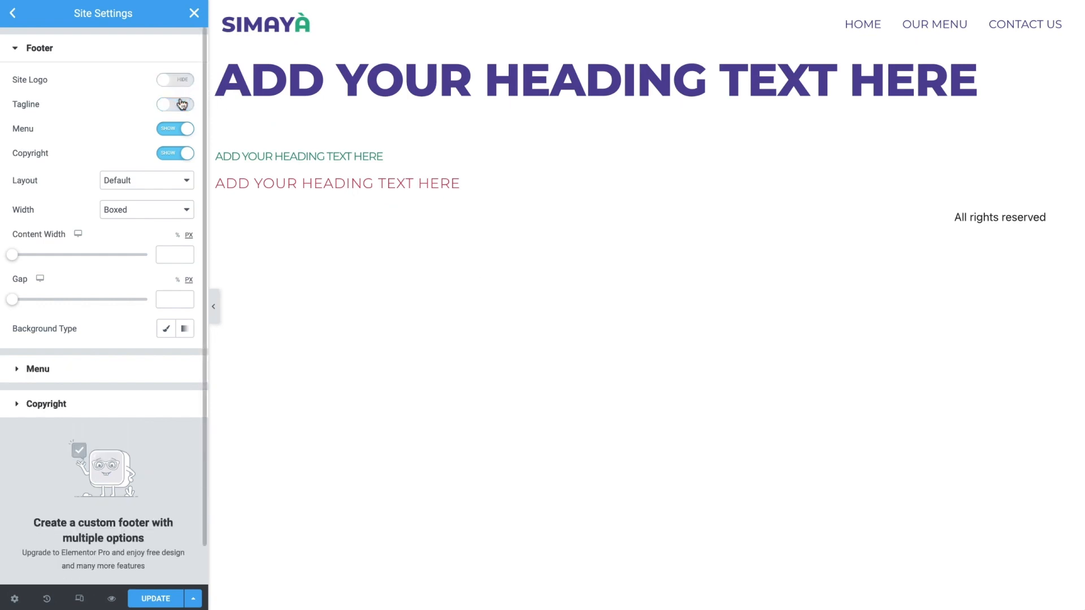
left_click(181, 130)
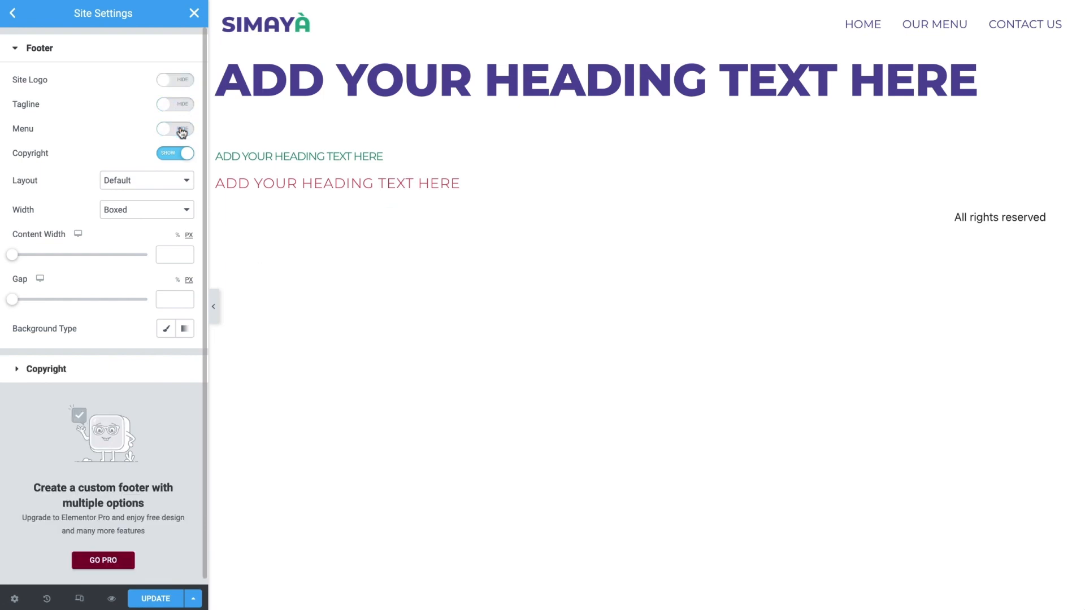
Set the footer's layout to Centered and its content width to 1500 px
left_click(170, 186)
left_click(166, 209)
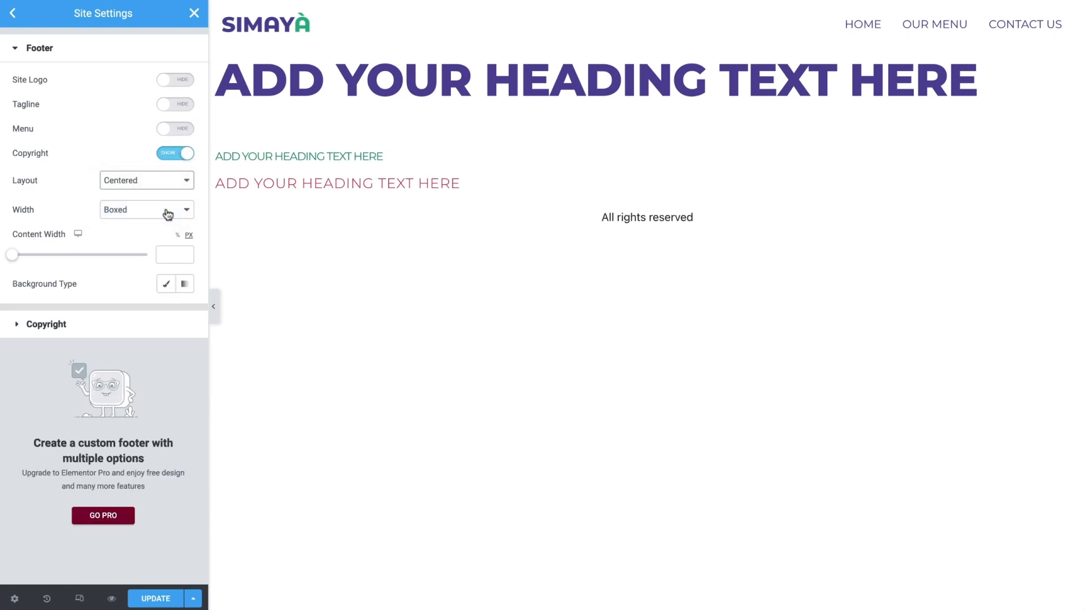
left_click(171, 254)
type("1500")
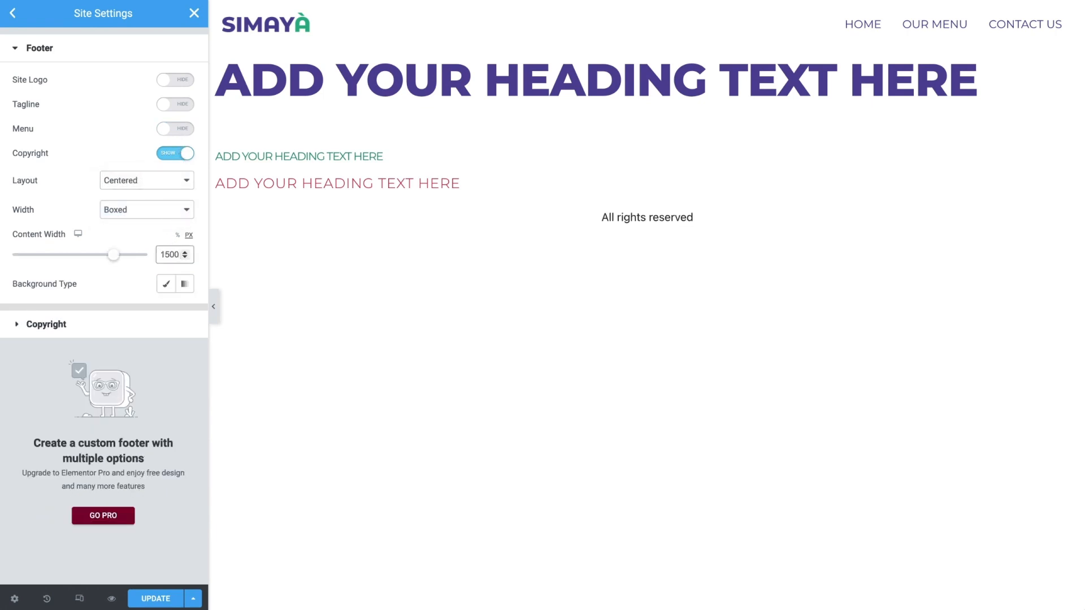
Give the footer a classic background in the global color Grape
left_click(165, 289)
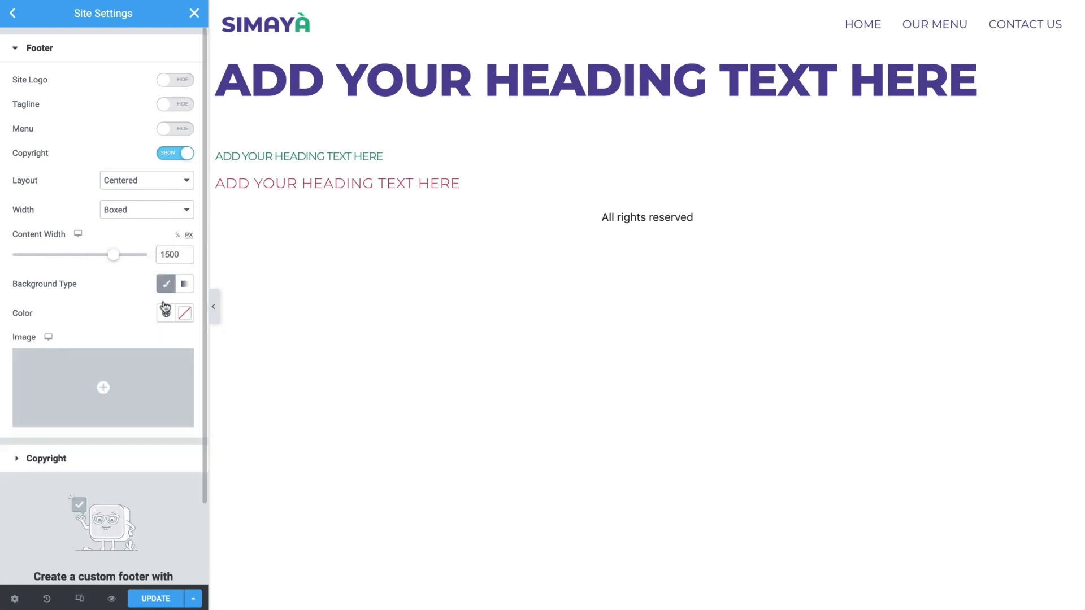
left_click(166, 314)
left_click(146, 379)
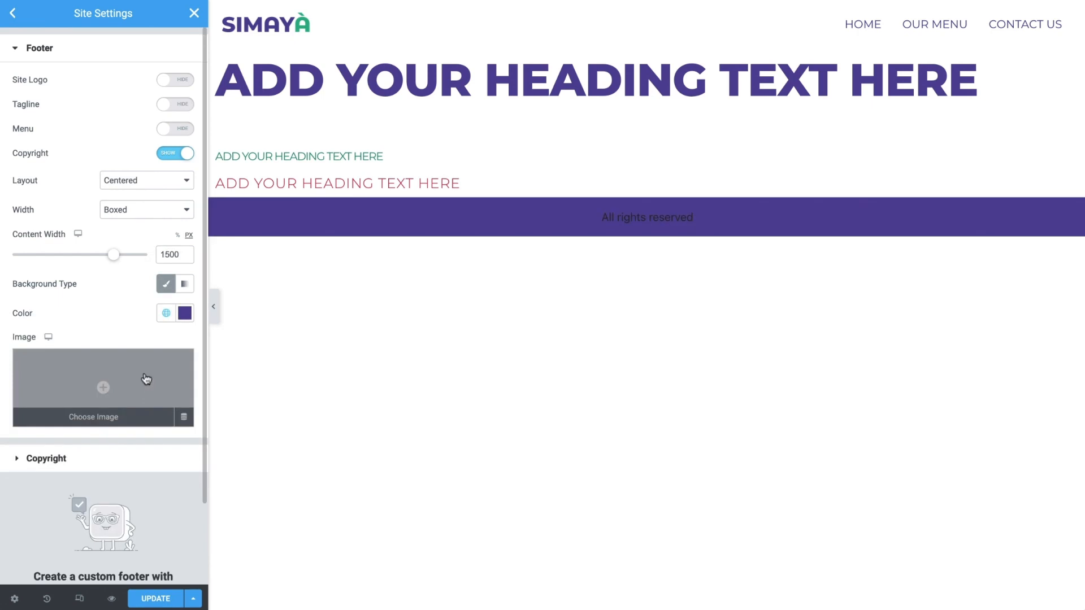
Replace the footer's copyright text with "©2021 Simaya | Made with ♥ by Elementor"
left_click(137, 458)
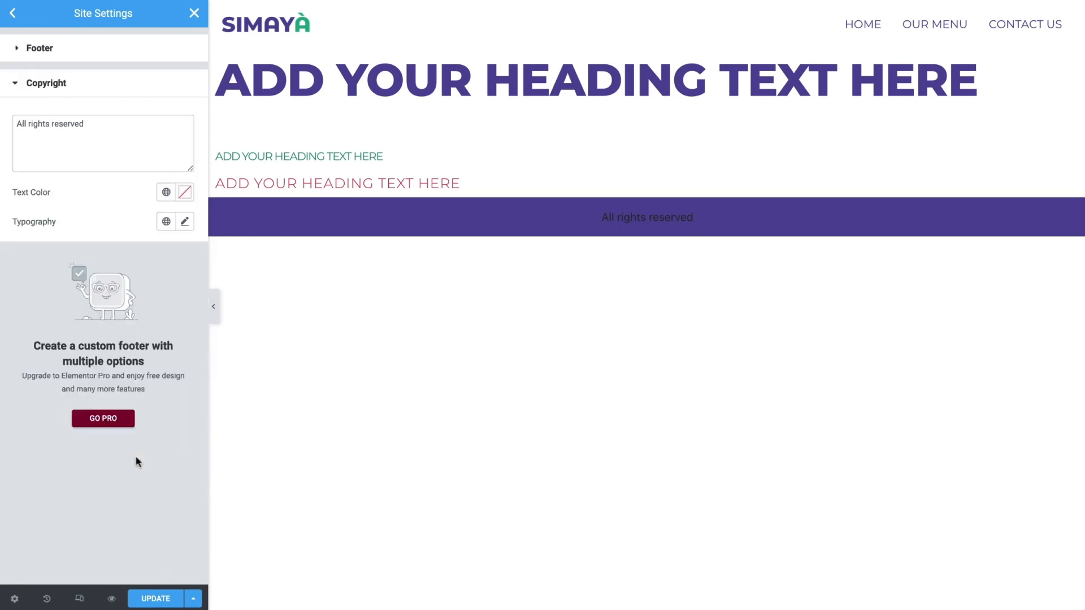
triple_click(150, 126)
type("©2021 Simaya | Made with ♥ by Elementor")
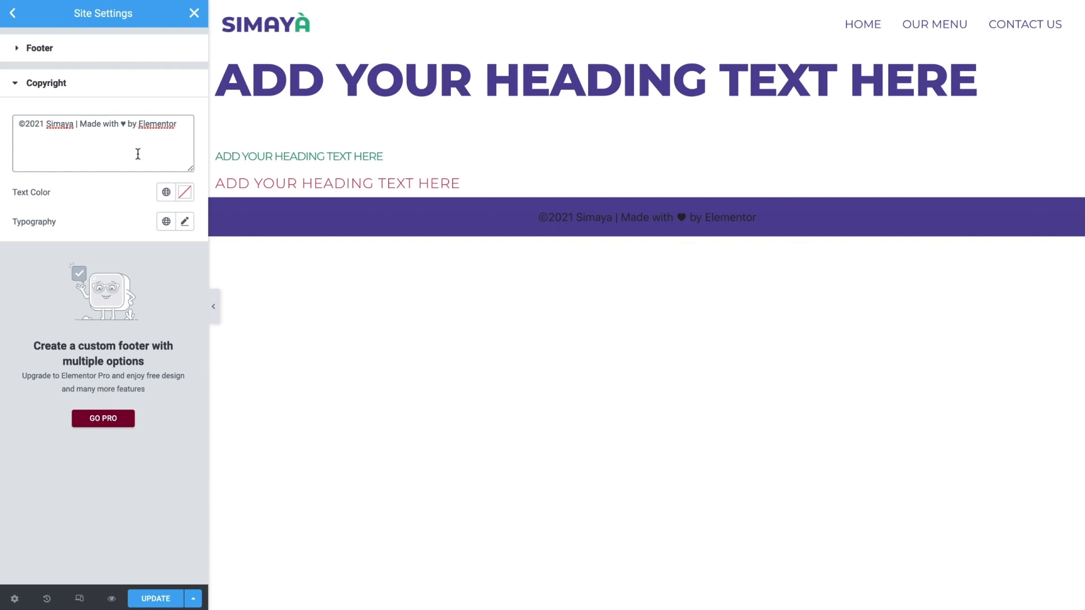
Give the footer's copyright text the white global color and the Body Text global font
left_click(166, 192)
left_click(155, 279)
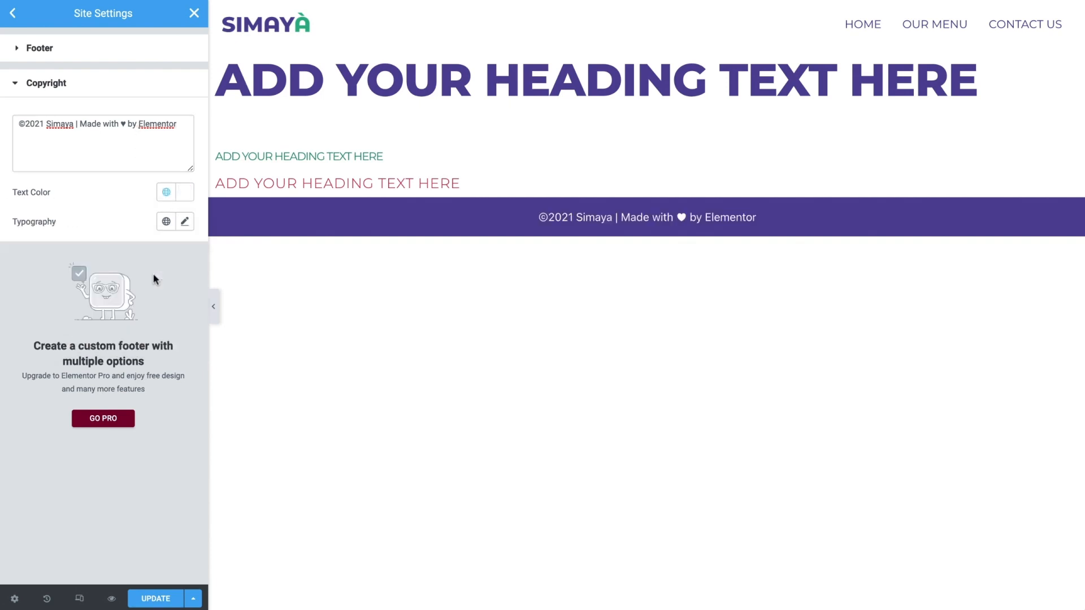
left_click(167, 222)
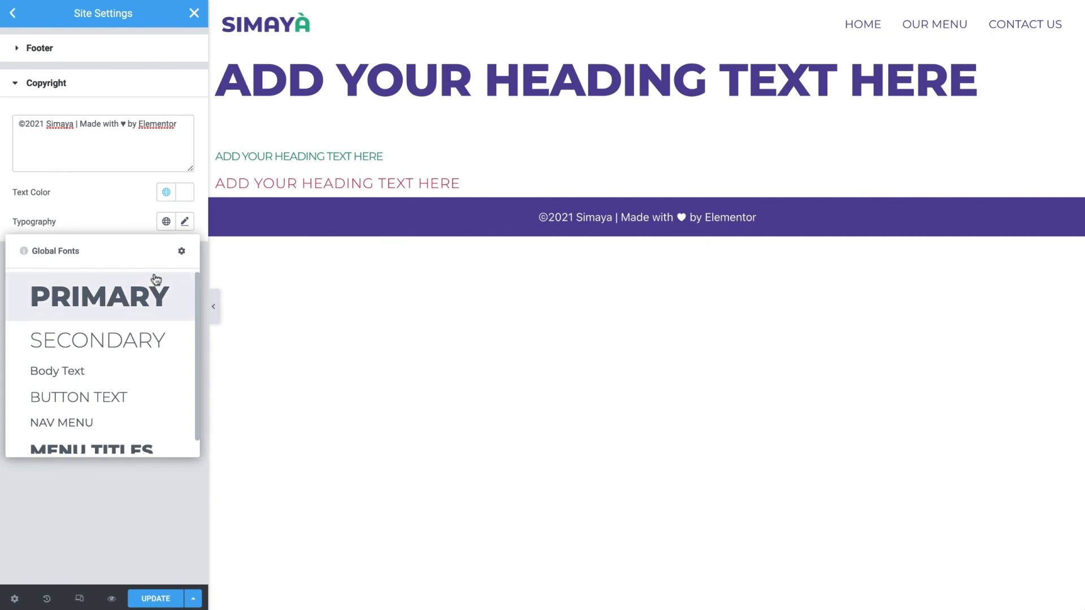
left_click(144, 374)
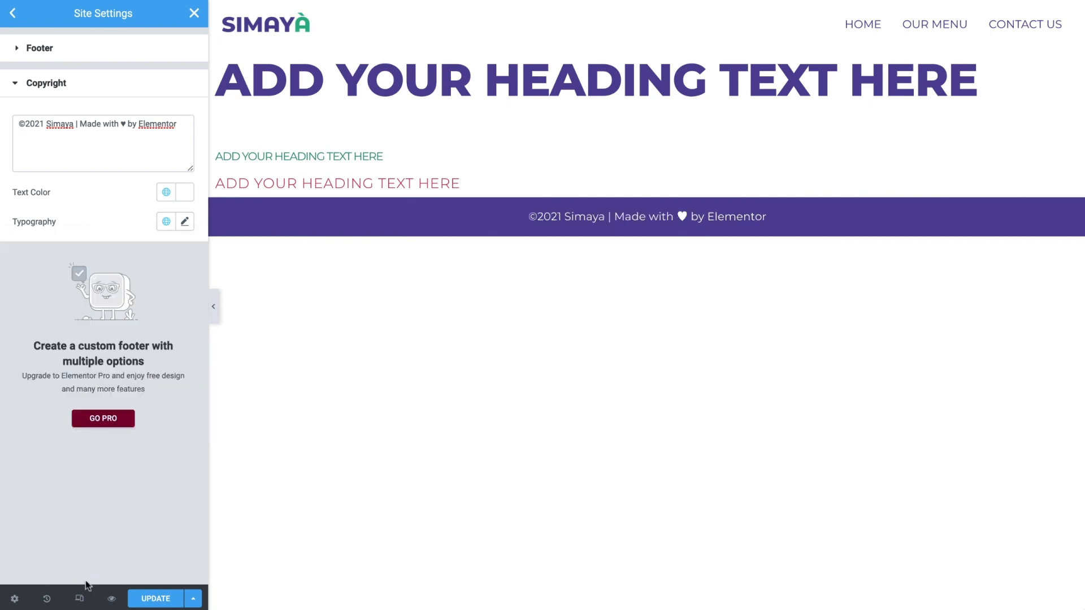
Preview the page at mobile size down to the footer and return to the desktop view
left_click(80, 598)
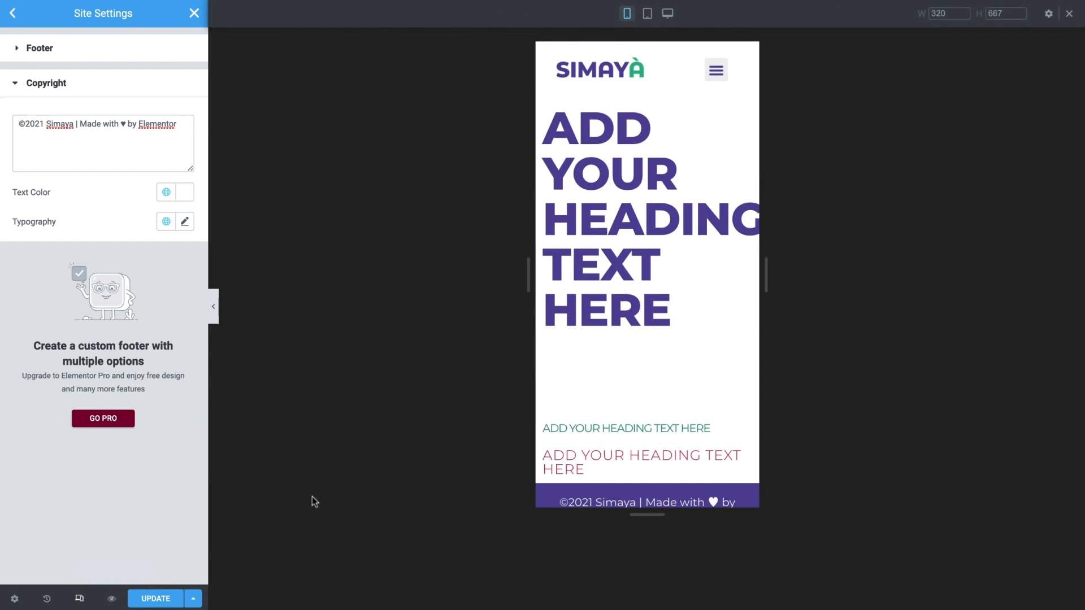
scroll(581, 415, "down", 1)
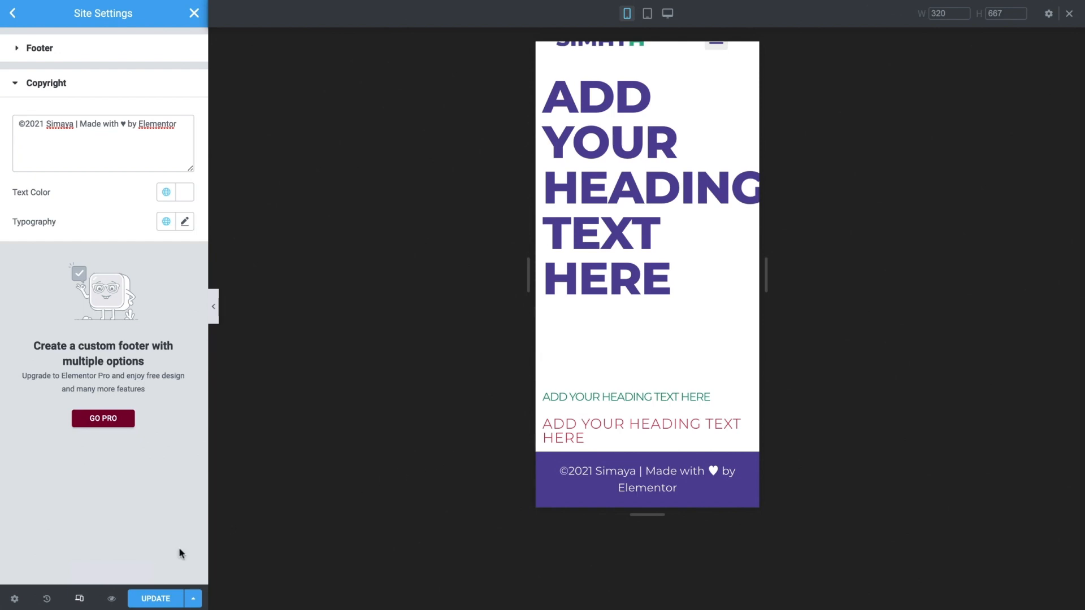
left_click(80, 599)
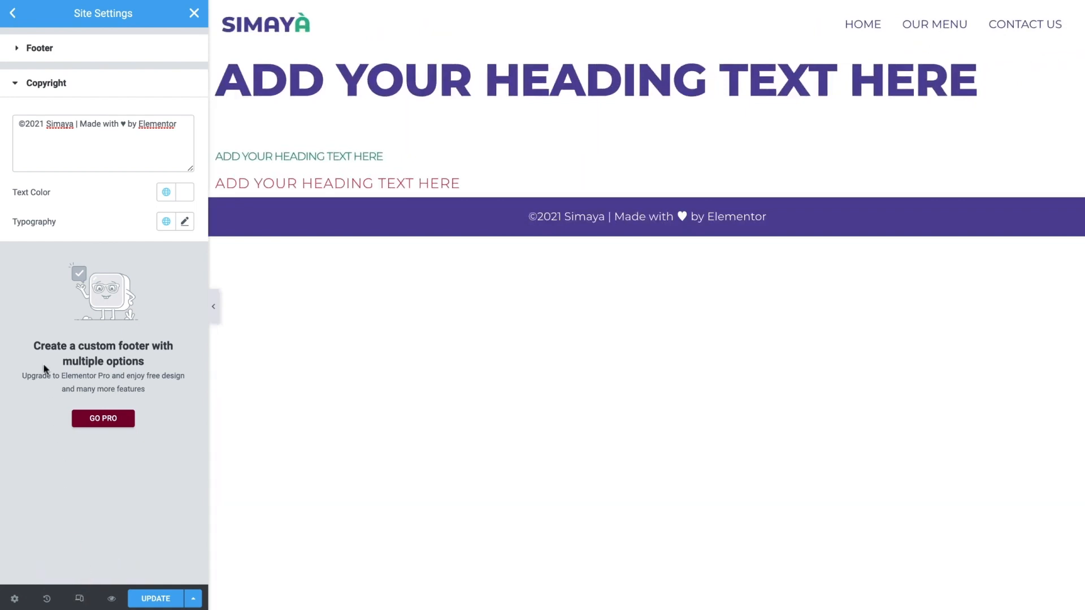
Open the site's layout settings and set the default content width to 1500 px
left_click(12, 13)
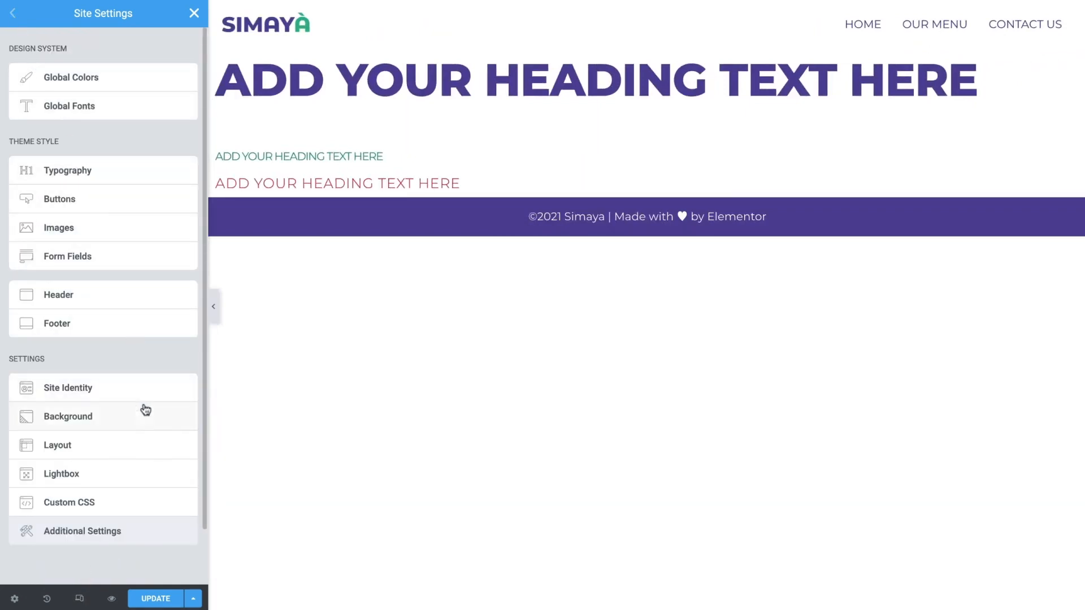
left_click(150, 445)
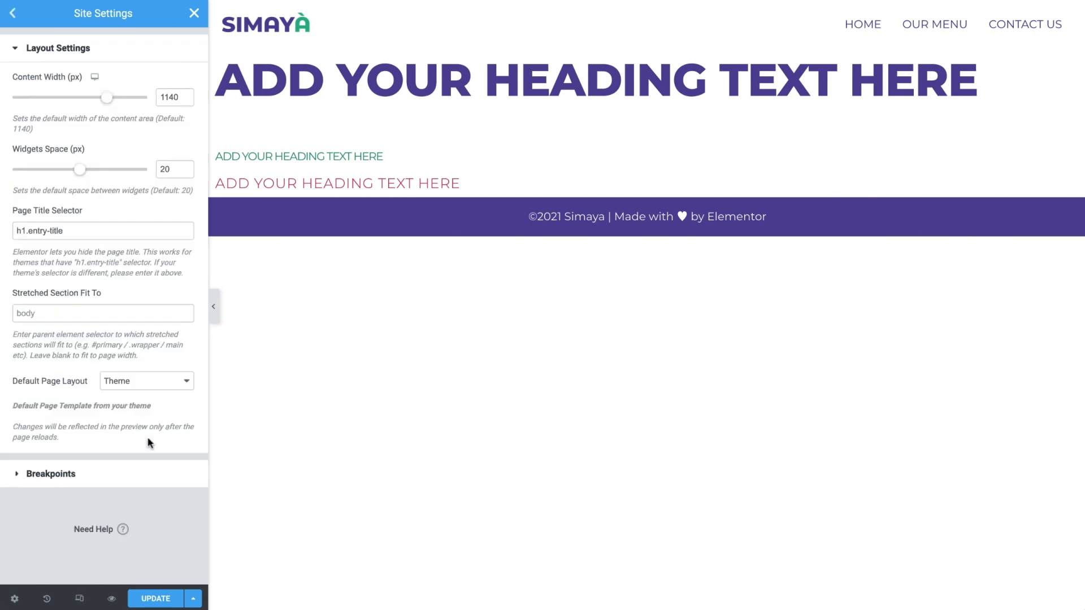
double_click(173, 100)
type("1500")
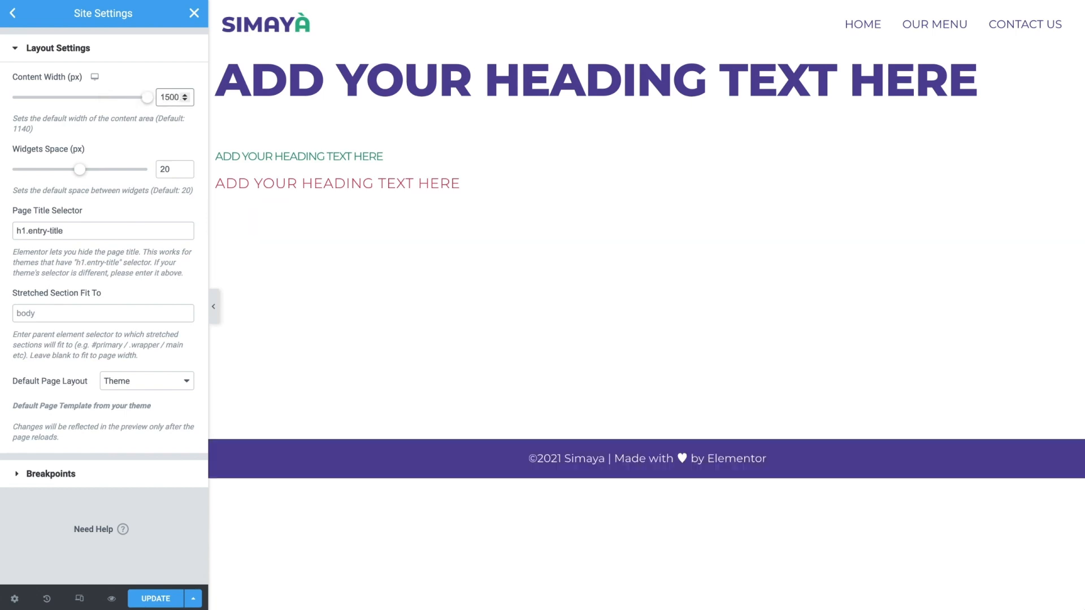
Set the default page layout to Elementor Full Width and save the site settings, returning to the editor
left_click(176, 382)
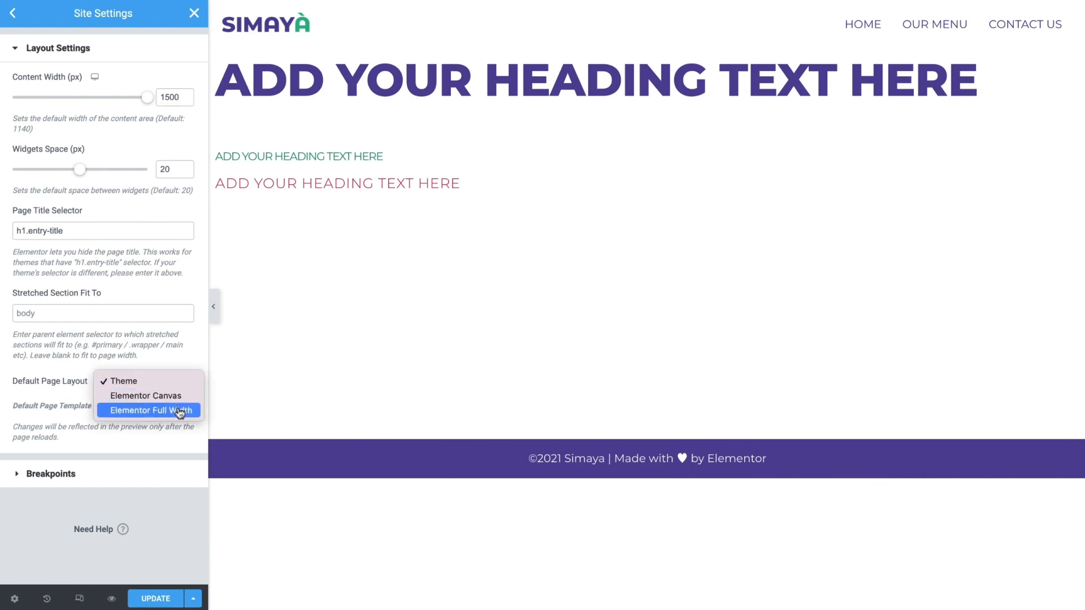
left_click(180, 411)
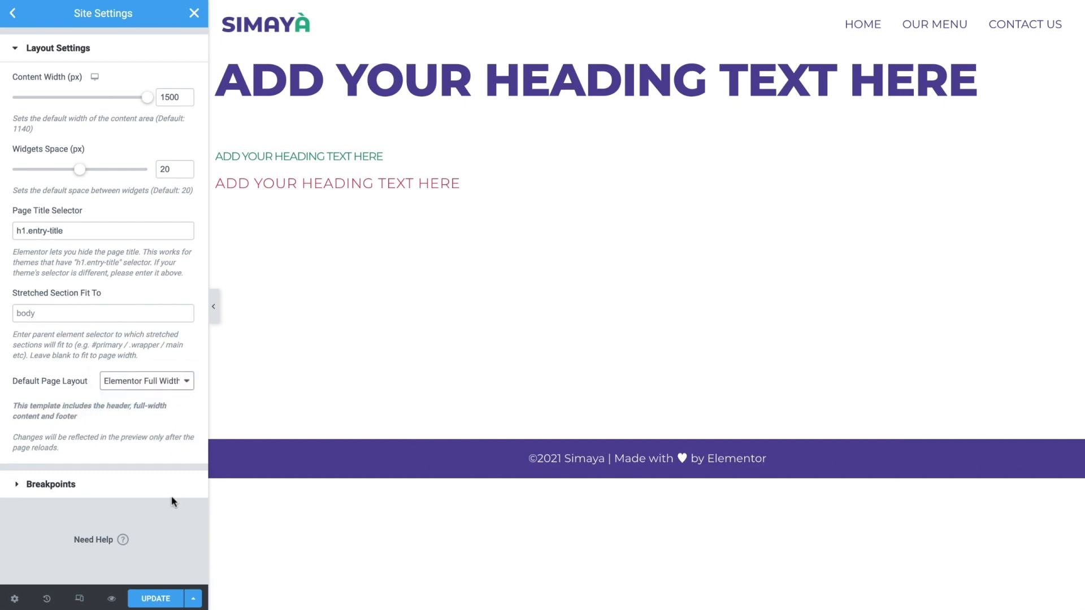
left_click(171, 603)
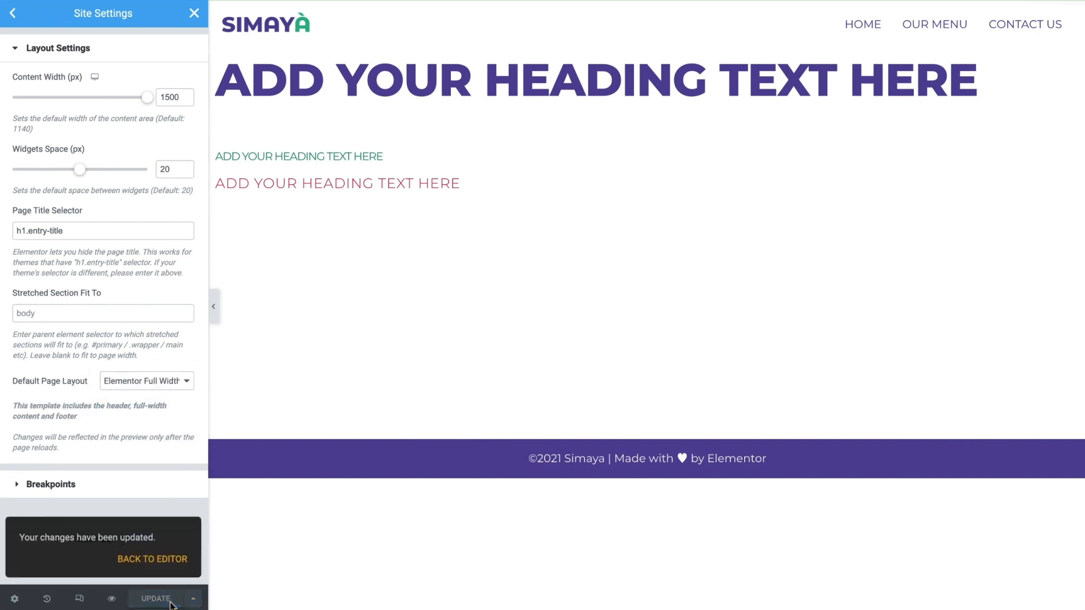
left_click(172, 560)
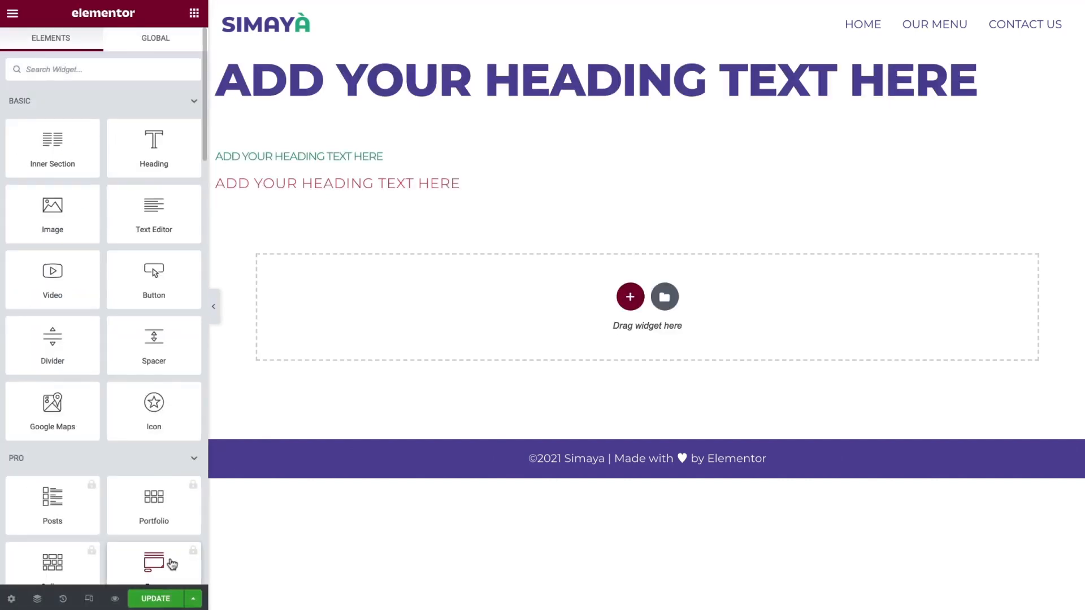
Delete all content from the page, including the three sample headings
right_click(632, 298)
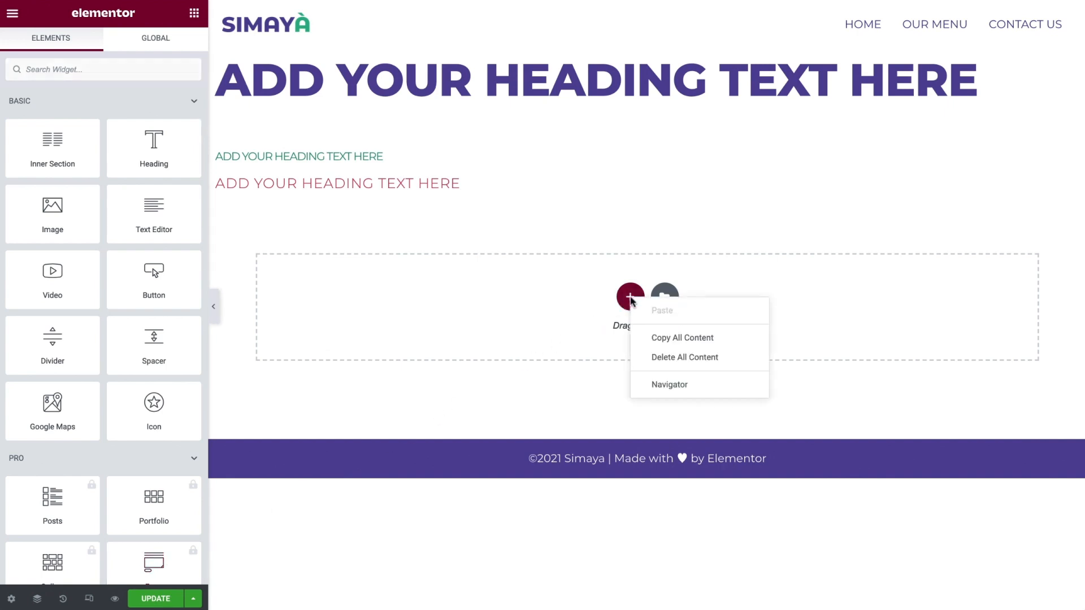
left_click(745, 358)
left_click(644, 348)
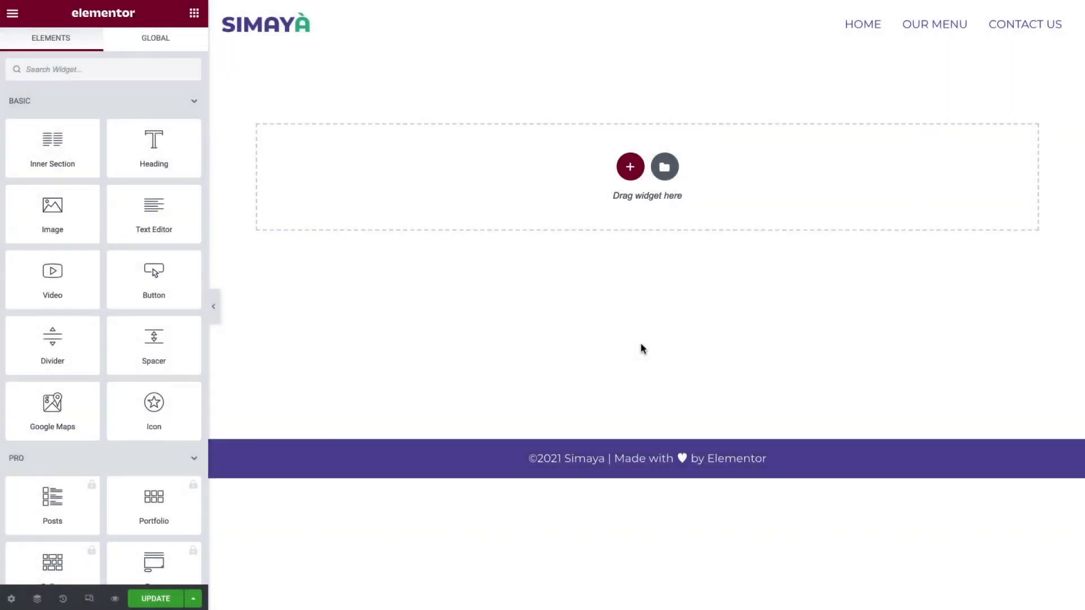